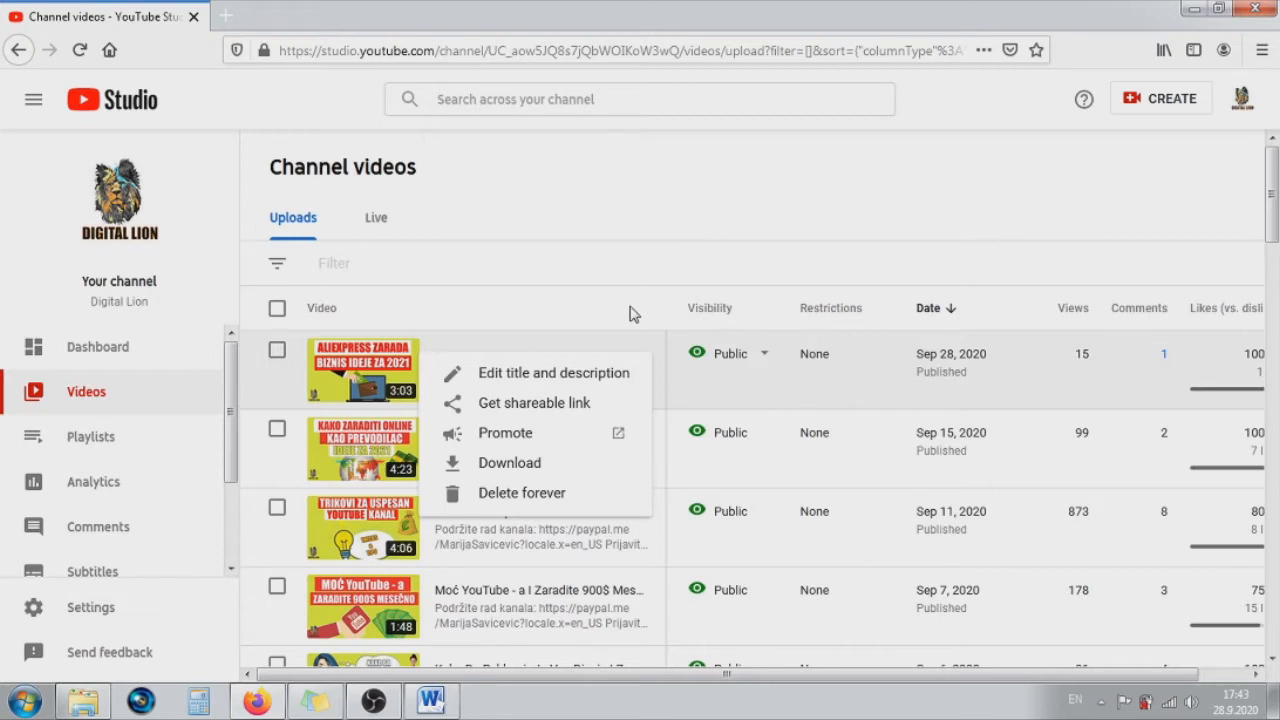
Start promoting the "Aliexpress Zarada I Biznis Ideje 2021 I Digital Lion" video as a video ad
click(553, 338)
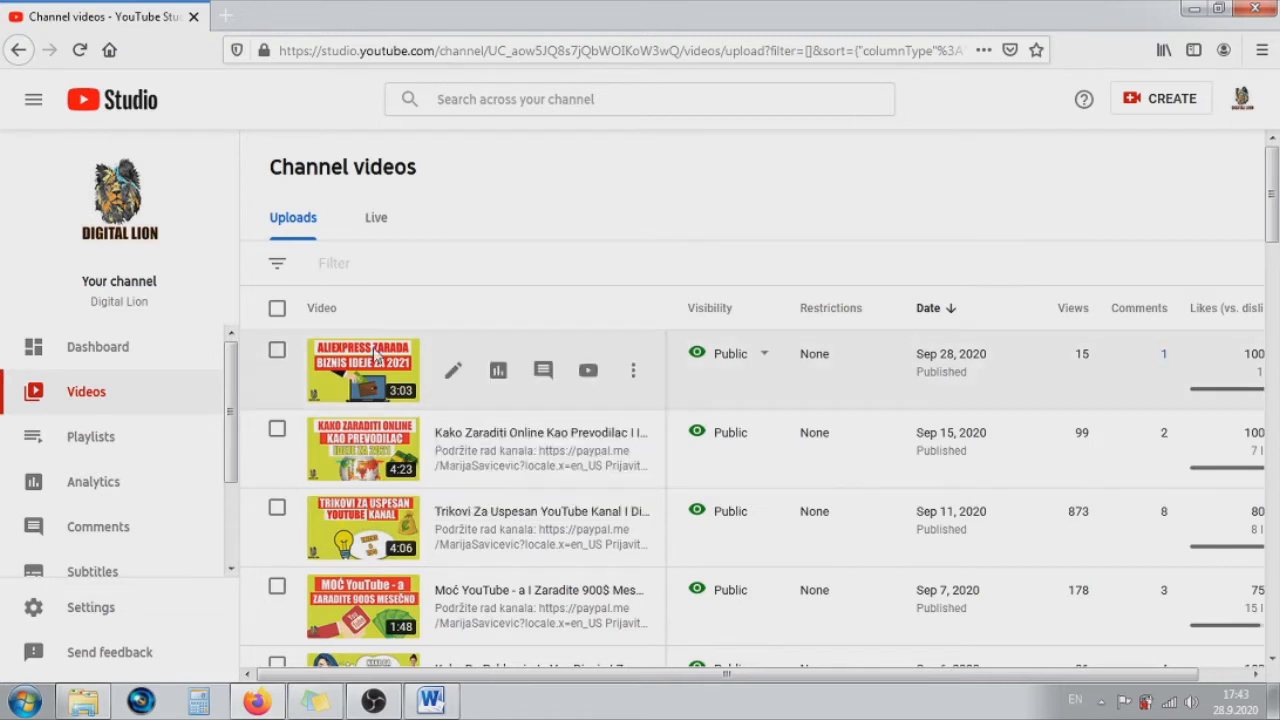
click(633, 371)
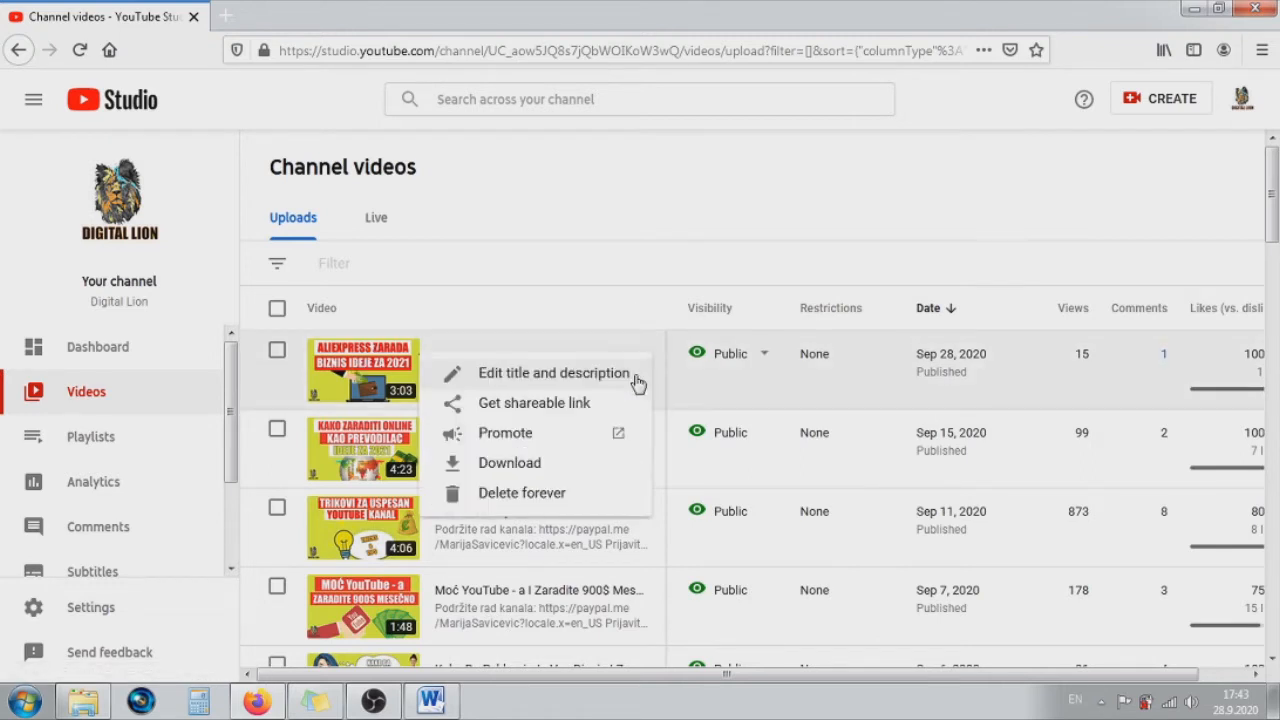
click(528, 441)
click(321, 556)
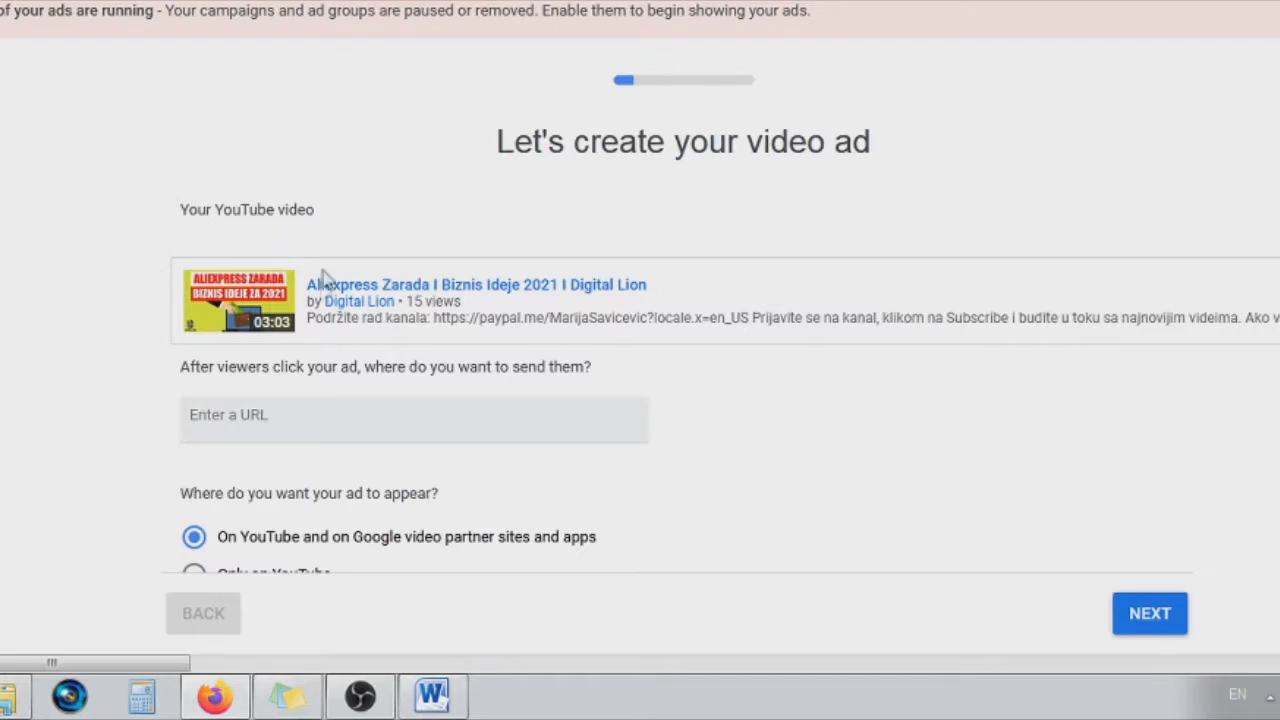
scroll(311, 337, down, 1)
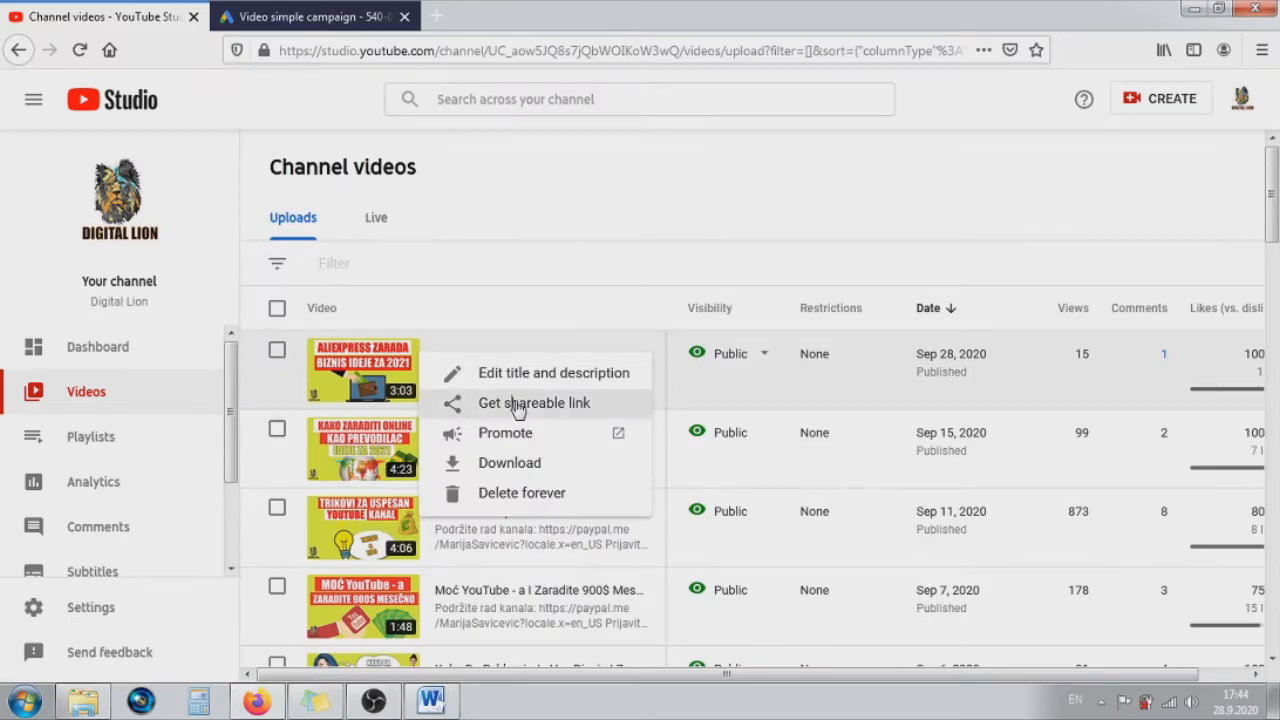
Copy the video's shareable link and enter it as the ad's destination URL
click(520, 403)
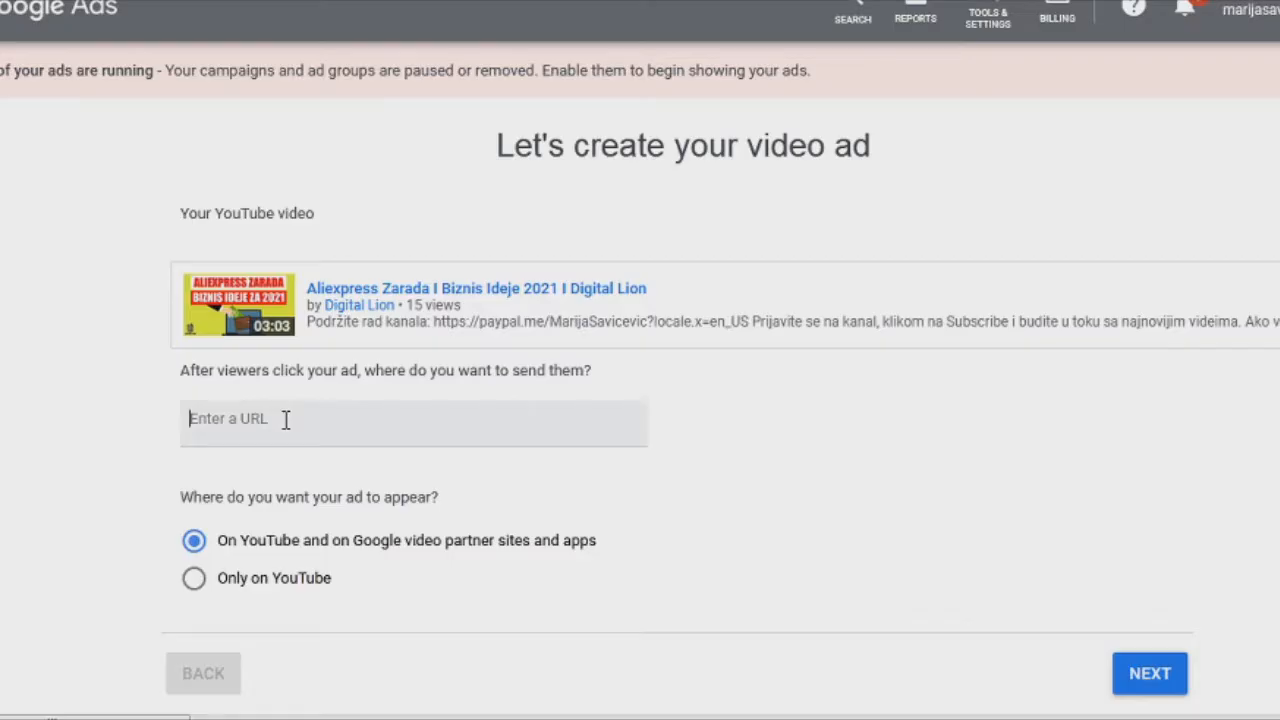
click(285, 418)
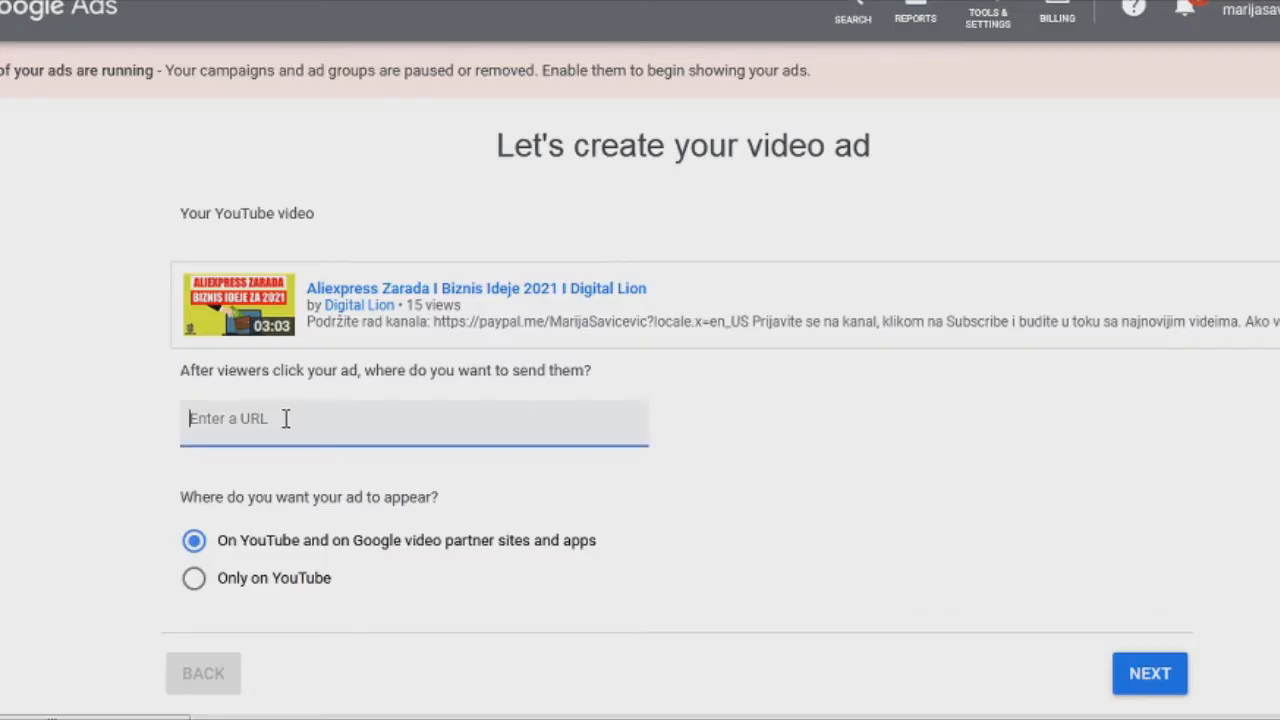
key(ctrl+v)
scroll(480, 474, down, 3)
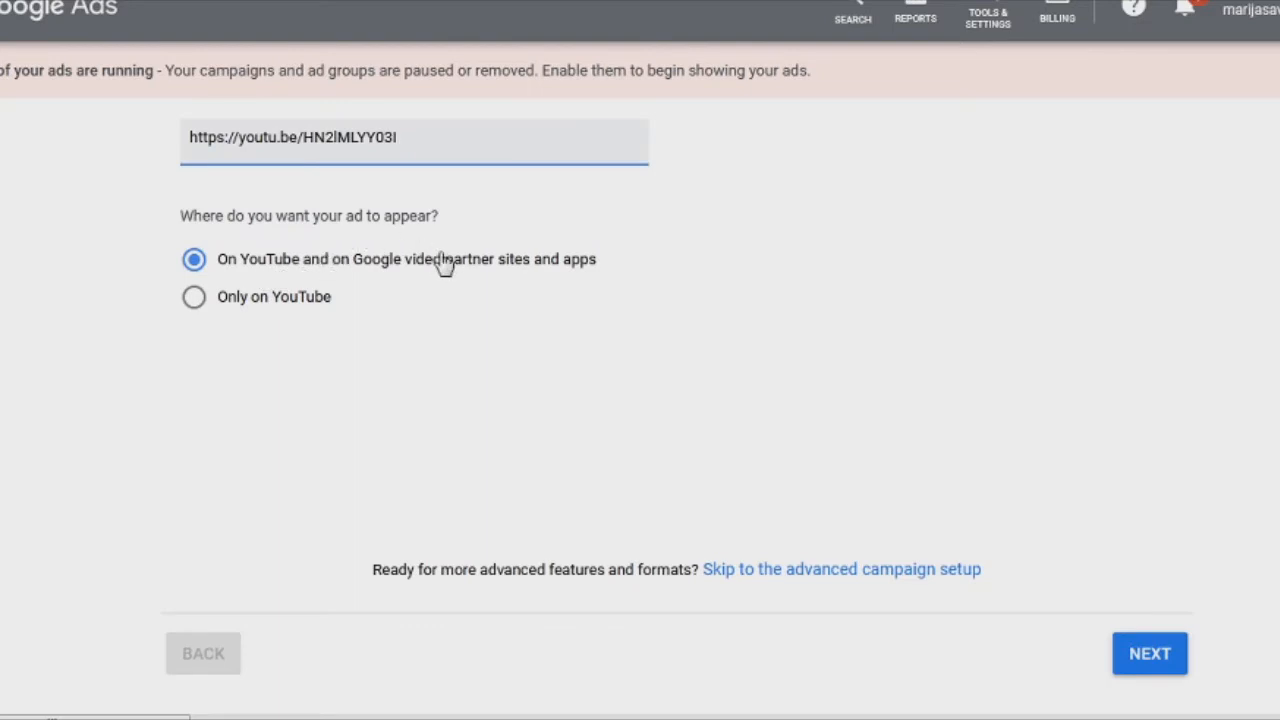
Restrict the ad placement to YouTube only and continue to the location and language settings
click(195, 302)
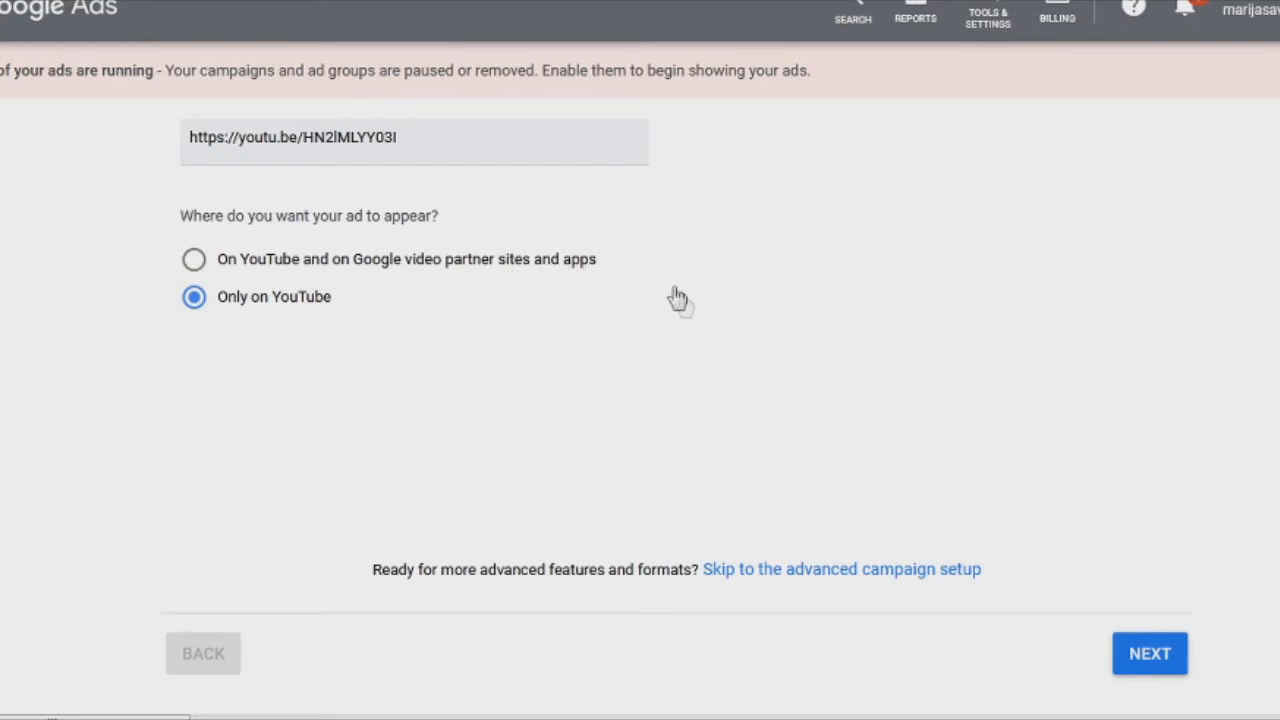
scroll(651, 417, up, 3)
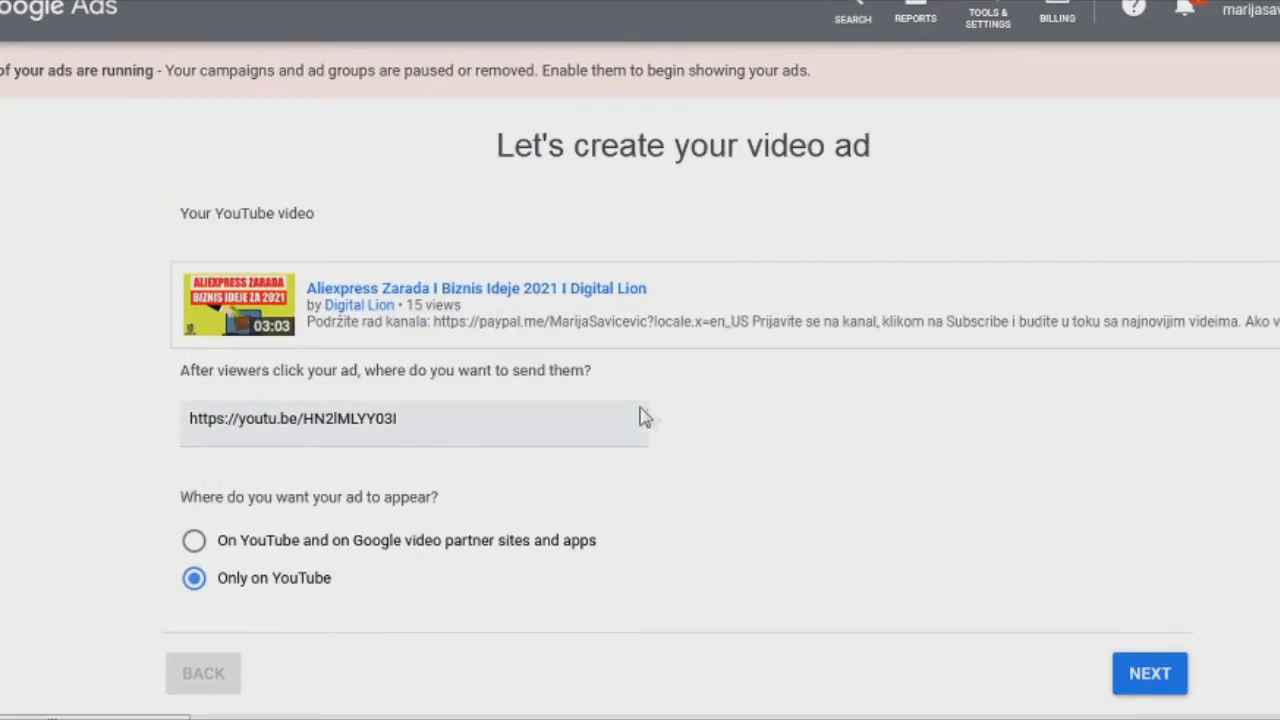
scroll(380, 340, down, 2)
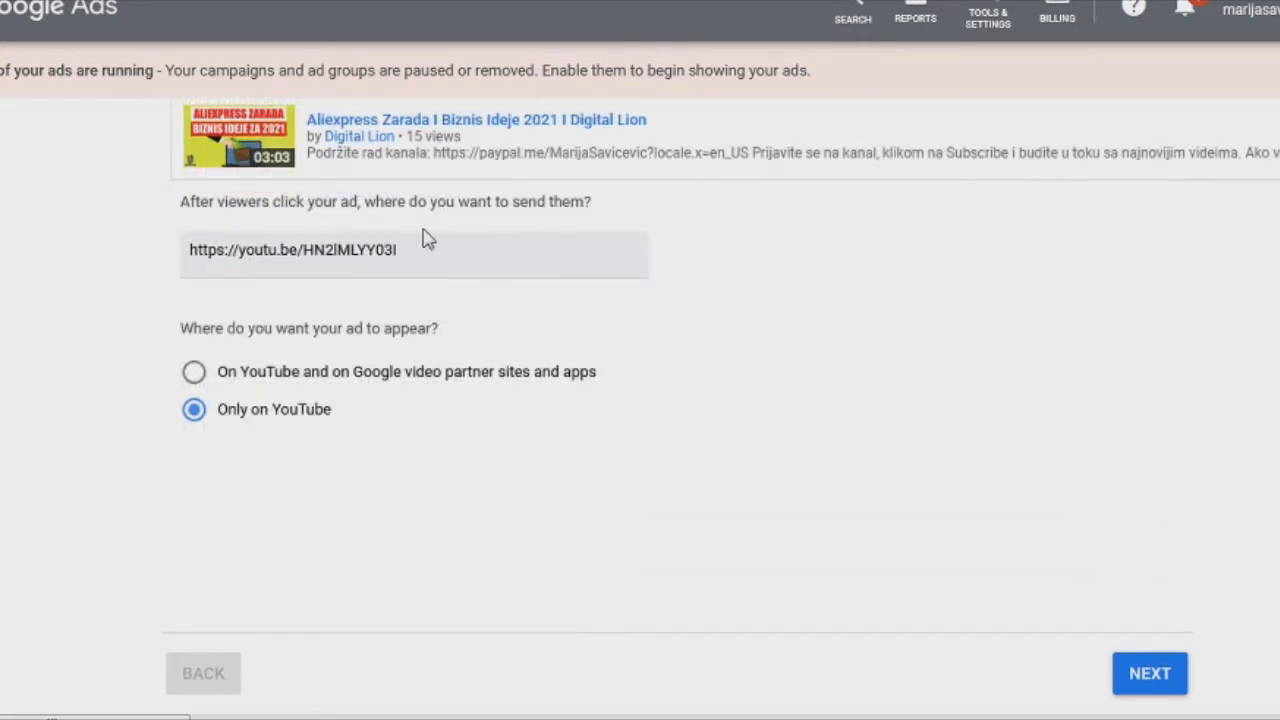
click(1150, 673)
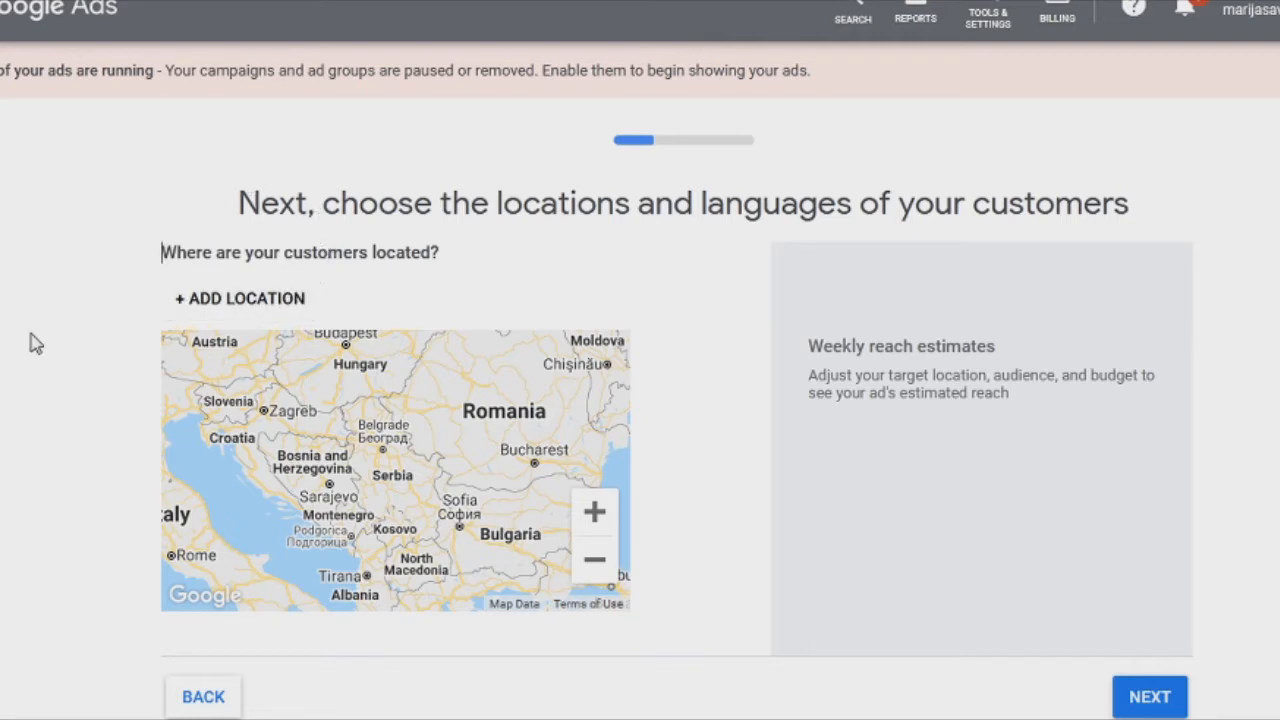
Add Serbia, Republika Srpska, Montenegro and North Macedonia as customer locations
click(232, 310)
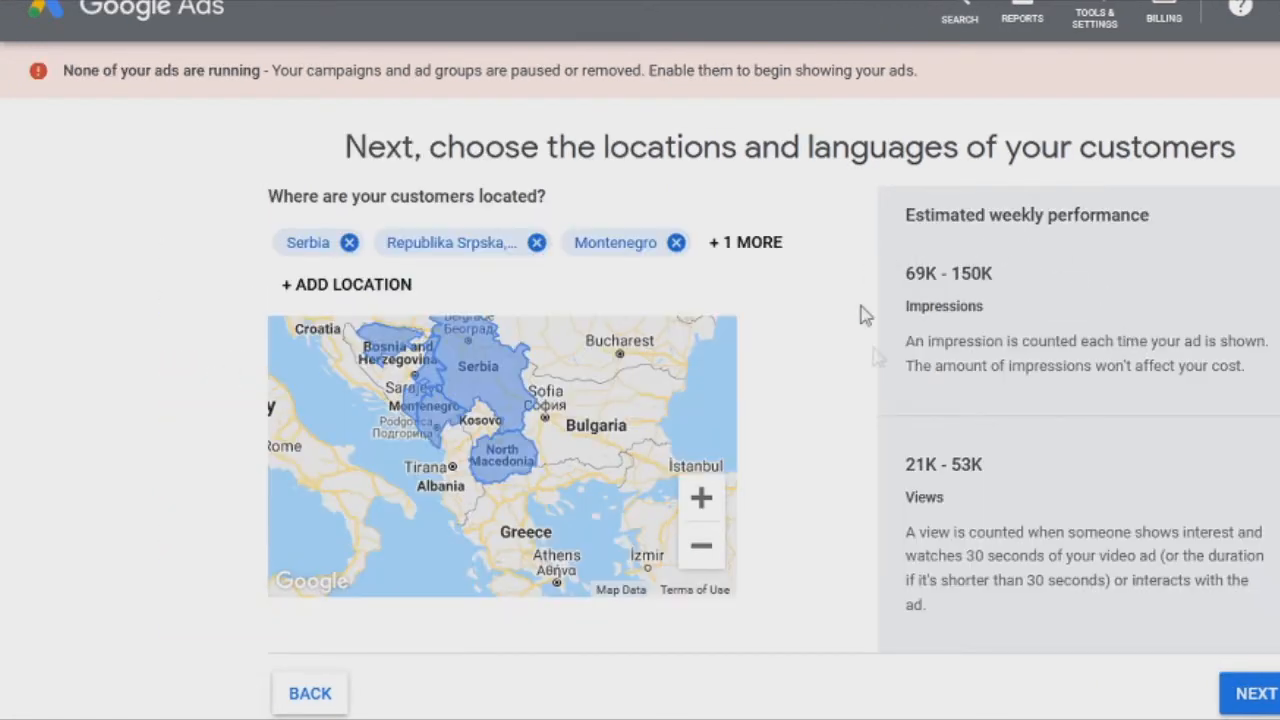
scroll(920, 300, down, 2)
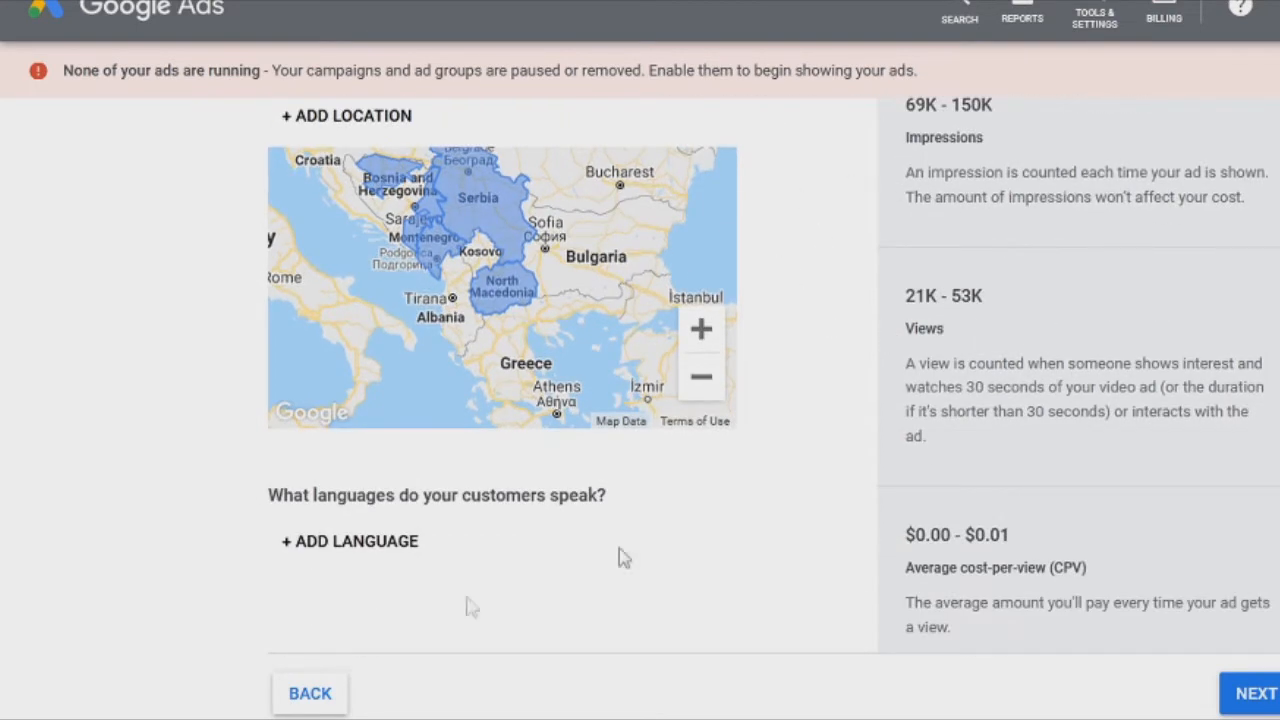
scroll(771, 506, down, 1)
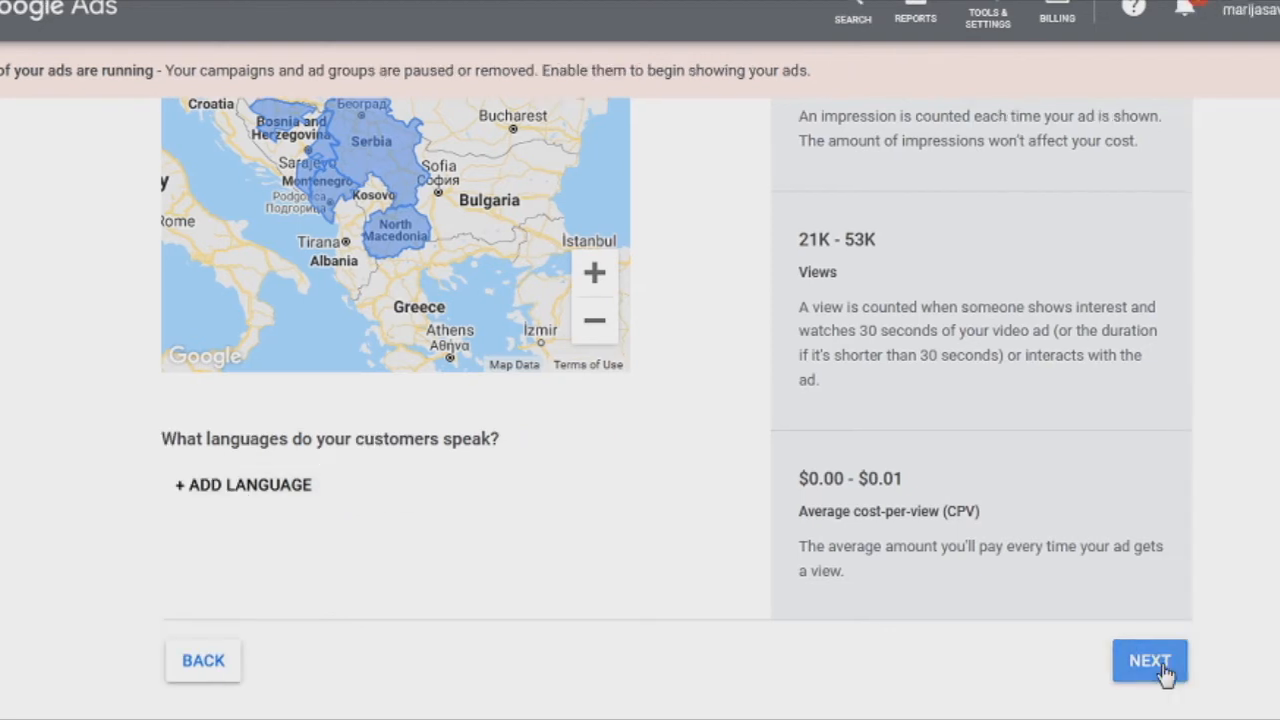
click(1272, 664)
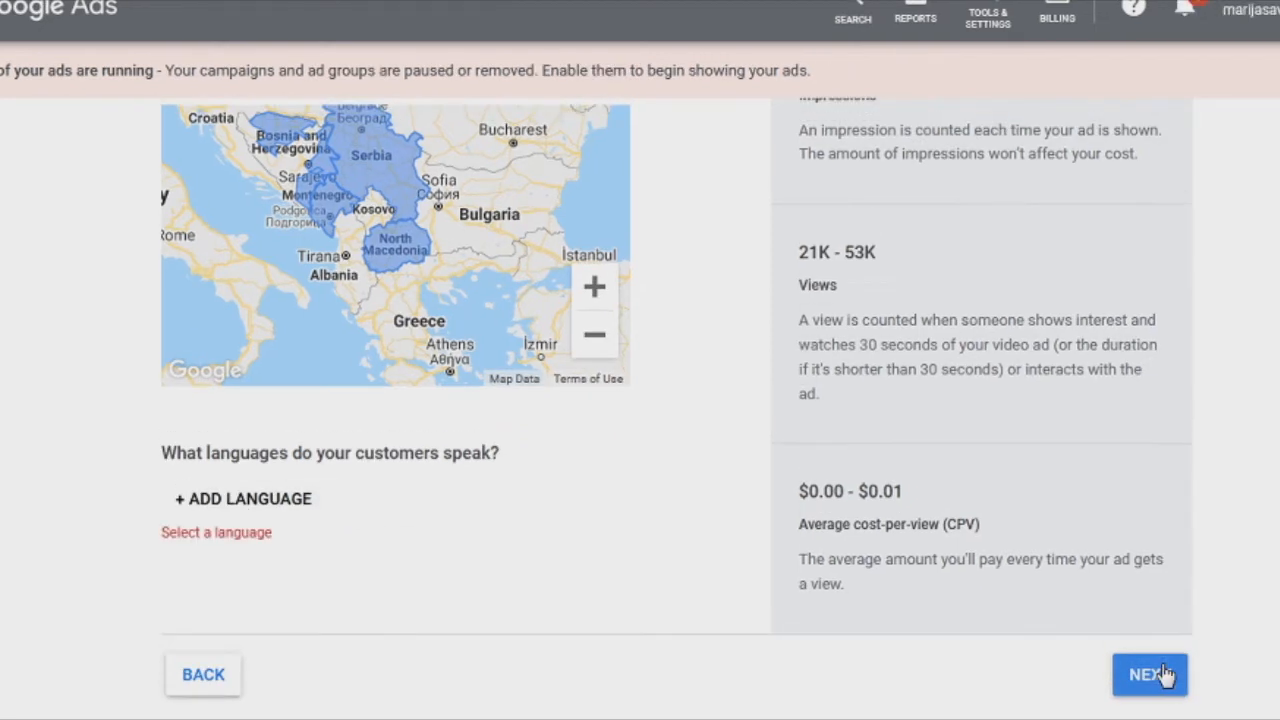
Add Serbian as the customers' language and continue to the demographic settings
click(271, 457)
text(serbi)
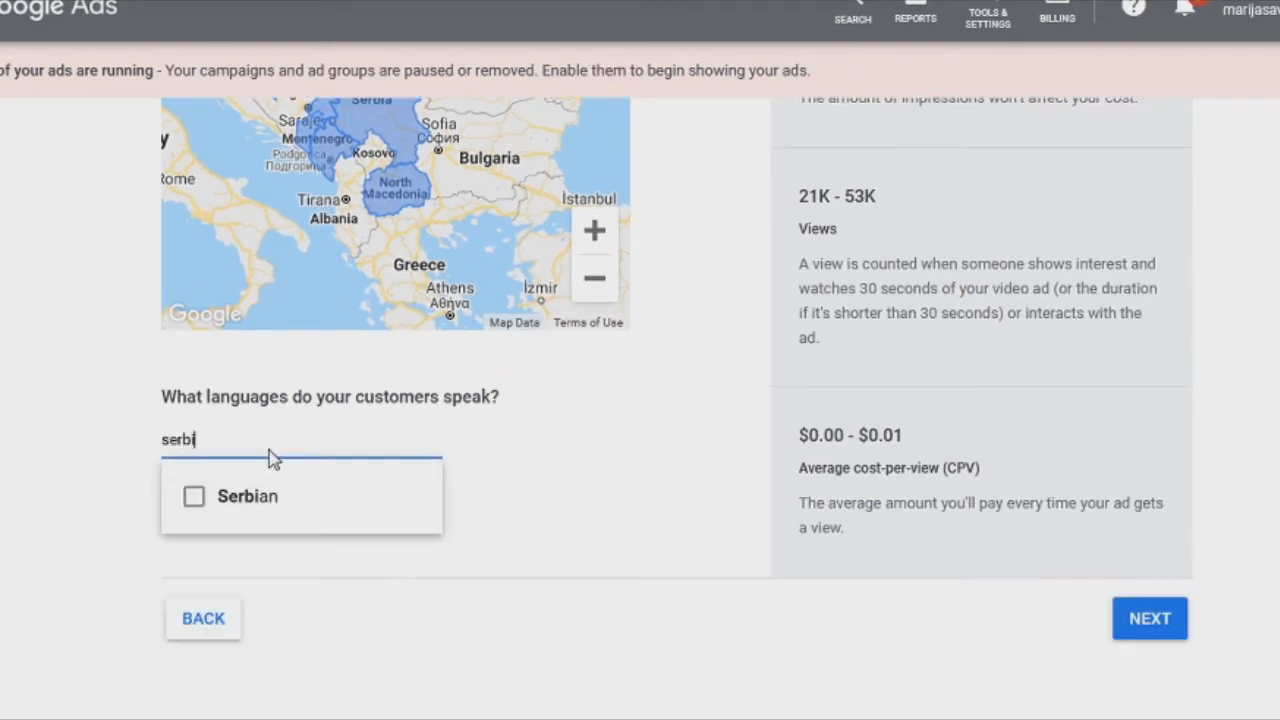
click(195, 496)
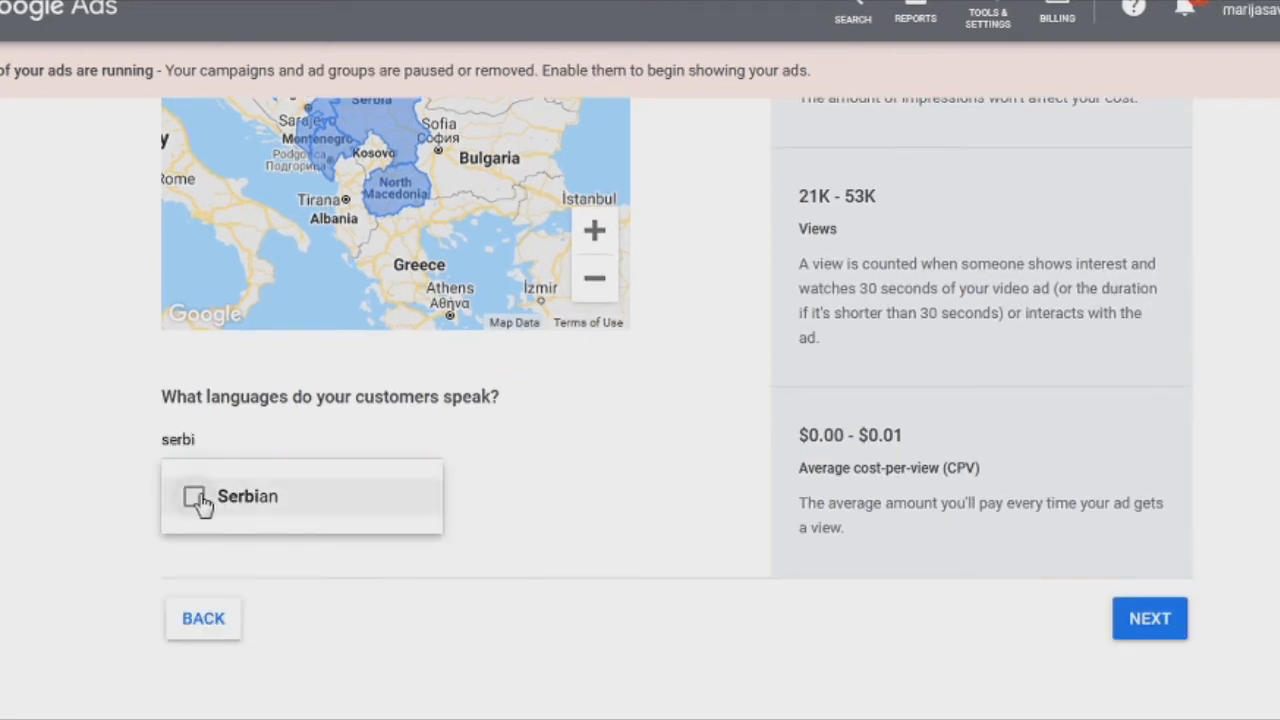
click(1158, 621)
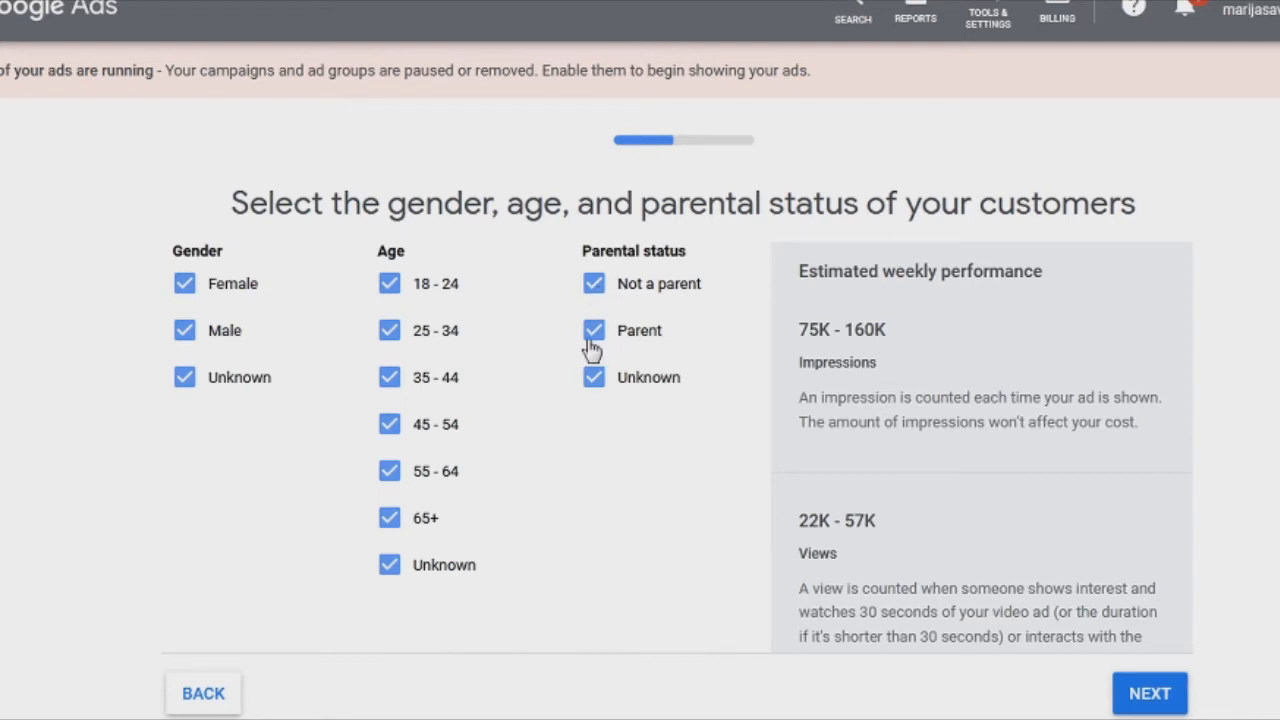
Exclude the 45 - 54, 55 - 64, 65+ and Unknown age groups and continue to the interest settings
scroll(472, 480, down, 2)
scroll(472, 483, up, 2)
click(389, 564)
click(389, 518)
click(389, 471)
click(389, 424)
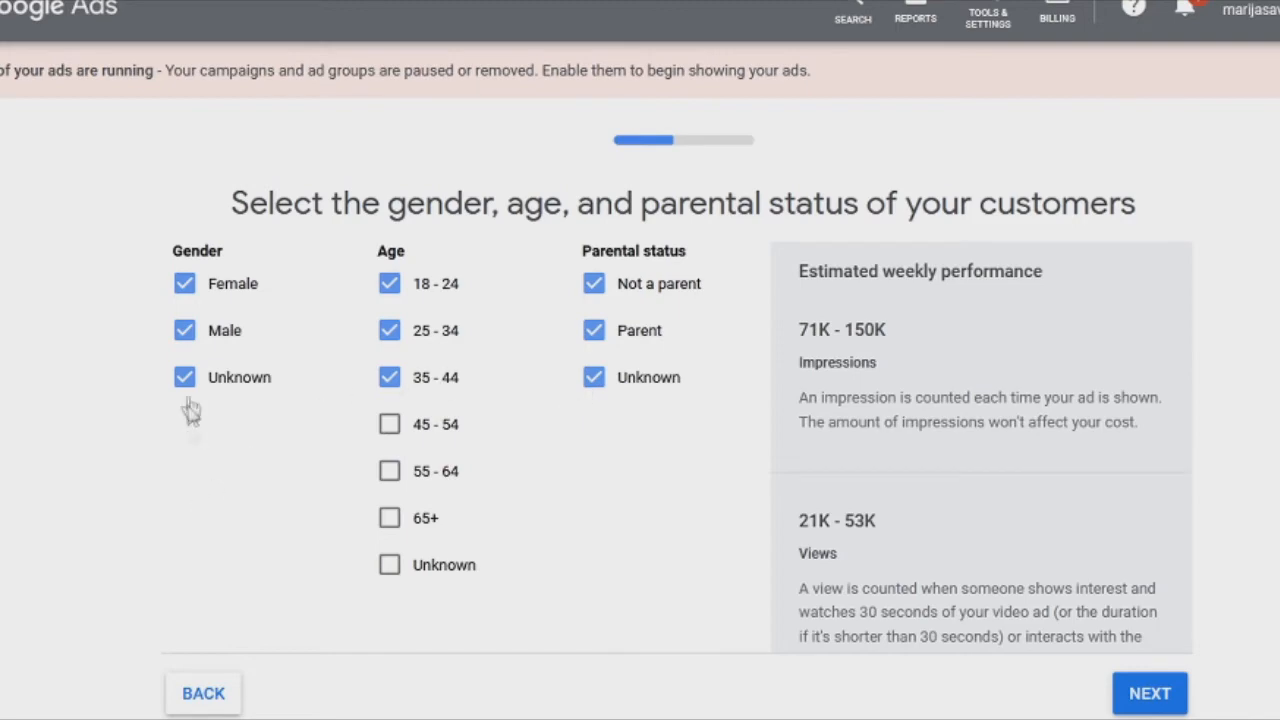
click(1151, 697)
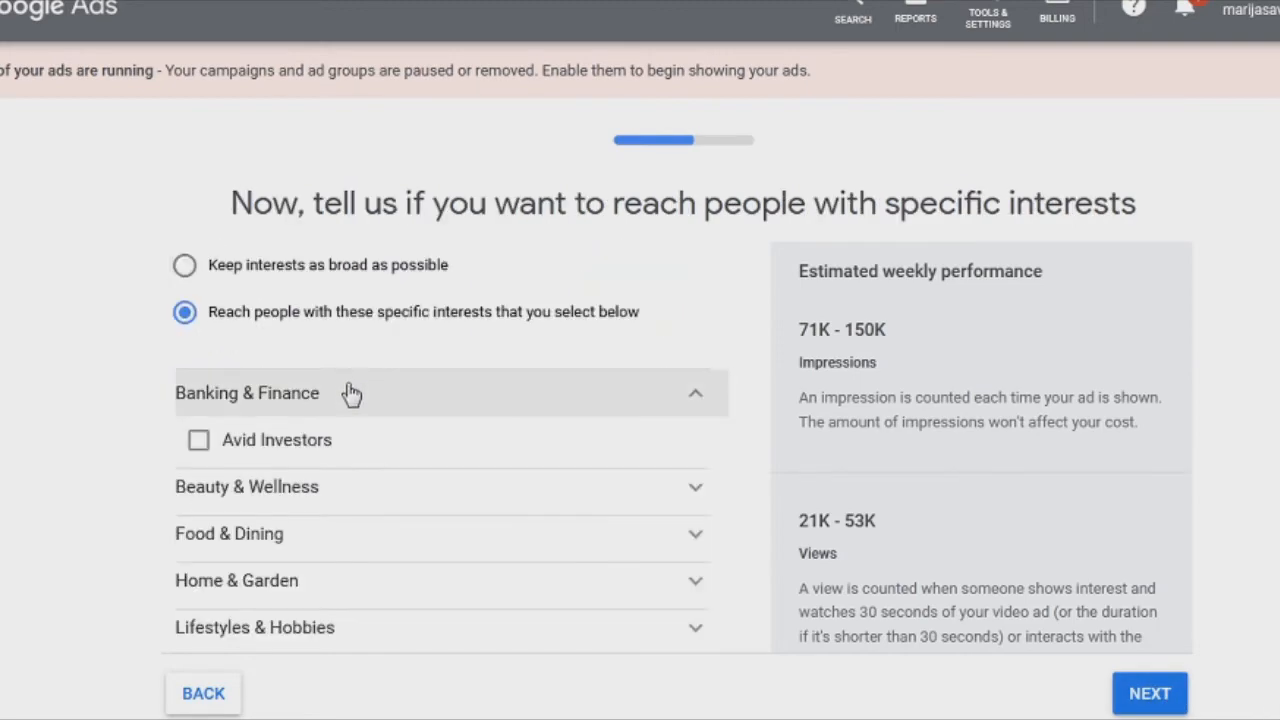
Target the Avid Investors interest under Banking & Finance and Beauty Mavens under Beauty & Wellness
scroll(354, 390, down, 3)
scroll(354, 390, up, 2)
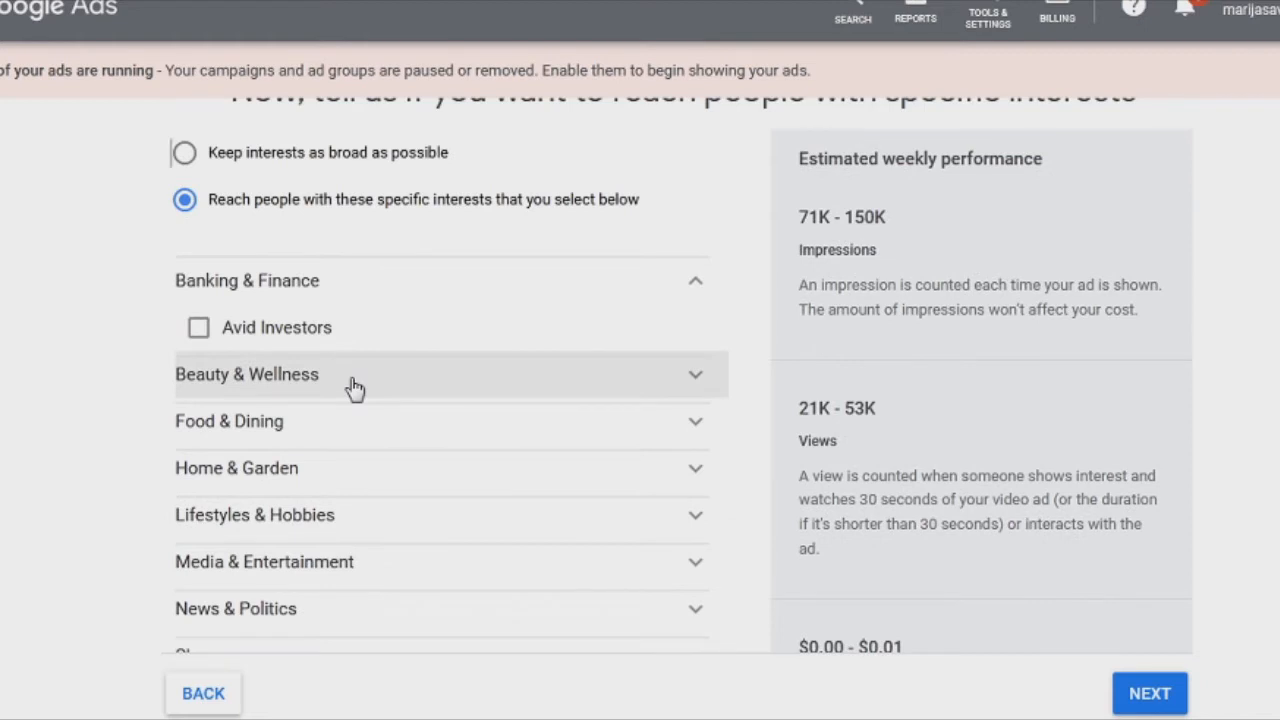
click(322, 292)
click(359, 297)
click(200, 328)
click(664, 315)
click(574, 366)
scroll(560, 366, down, 1)
click(364, 351)
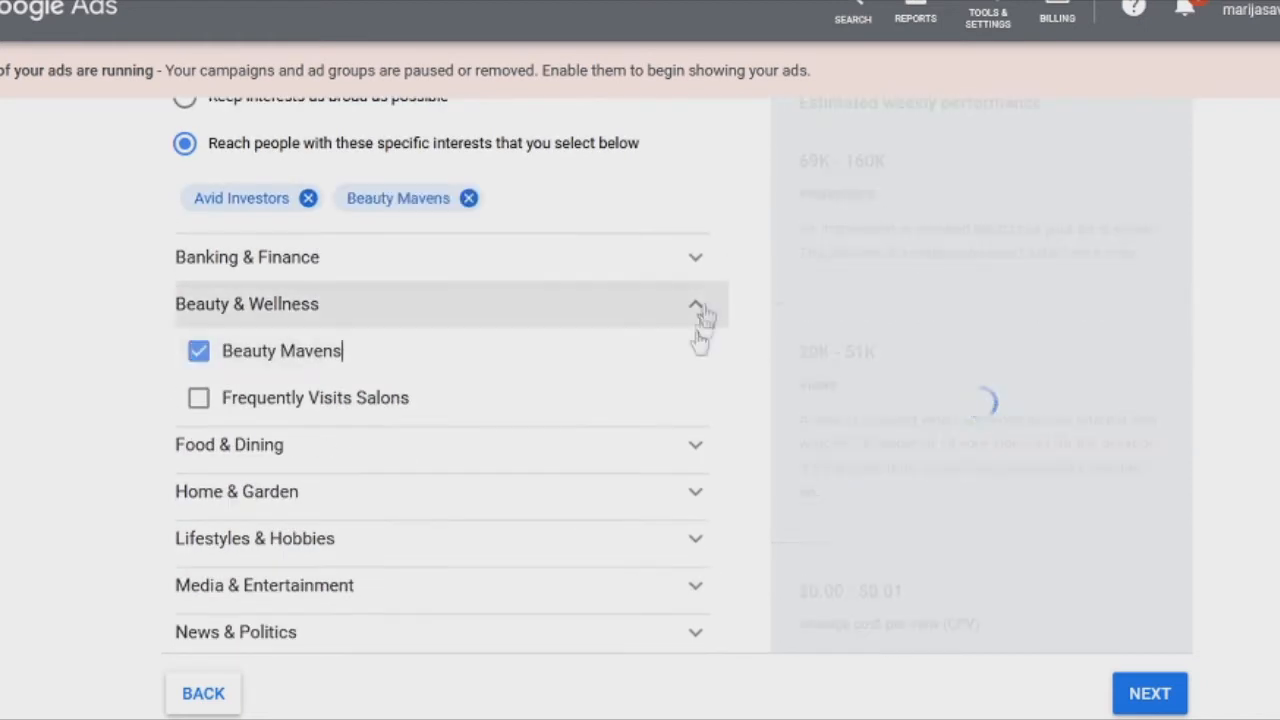
click(699, 310)
Add the Art & Theater Aficionados, Business Professionals, Family-Focused and Fashionistas interests from Lifestyles & Hobbies
click(699, 353)
scroll(437, 458, down, 2)
click(700, 248)
click(695, 285)
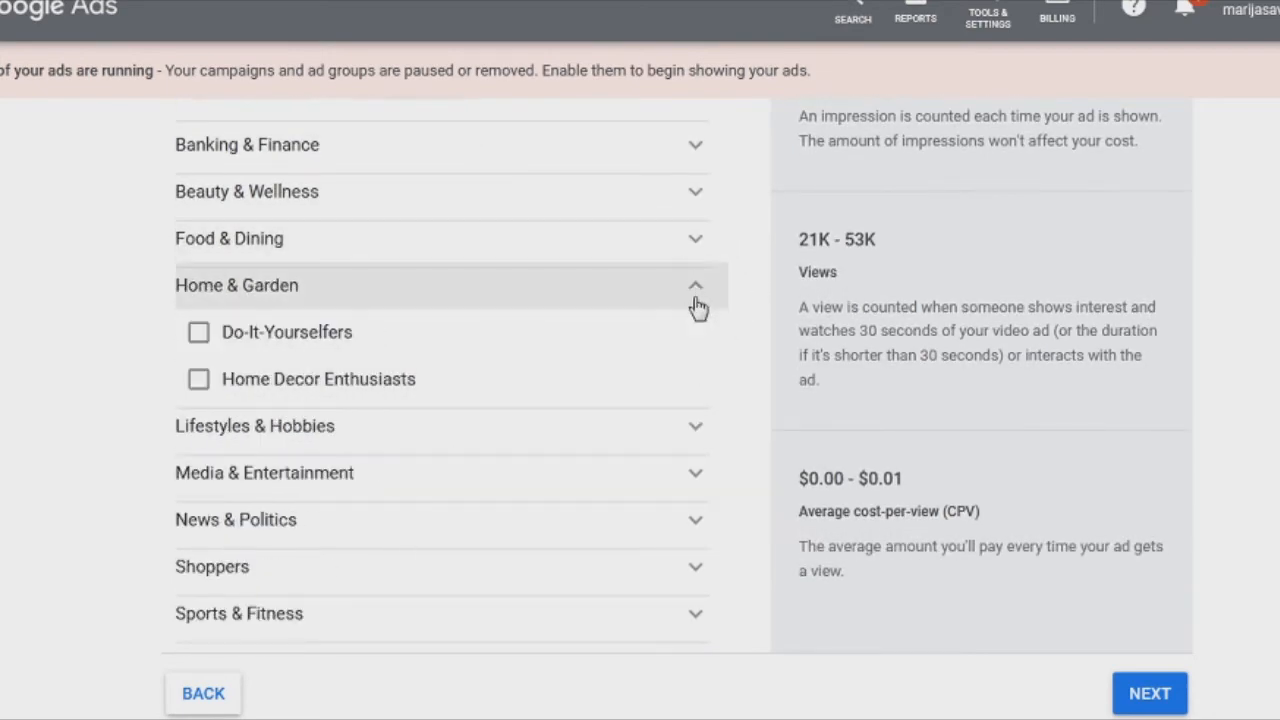
click(695, 285)
click(700, 328)
click(199, 366)
click(199, 413)
click(199, 460)
click(199, 507)
scroll(200, 560, down, 3)
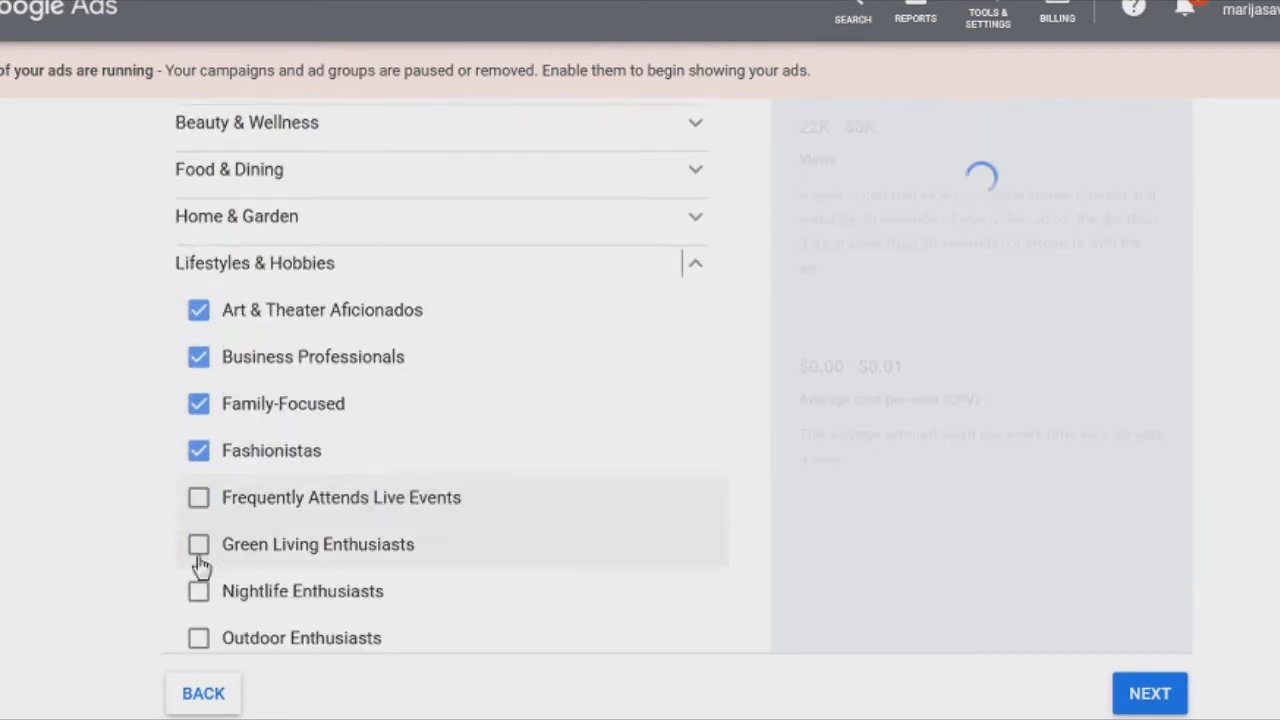
scroll(670, 330, up, 3)
click(690, 268)
Add the Book Lovers, Comics & Animation Fans and Gamers interests from Media & Entertainment
click(695, 310)
click(199, 357)
click(199, 403)
click(199, 450)
scroll(199, 435, down, 1)
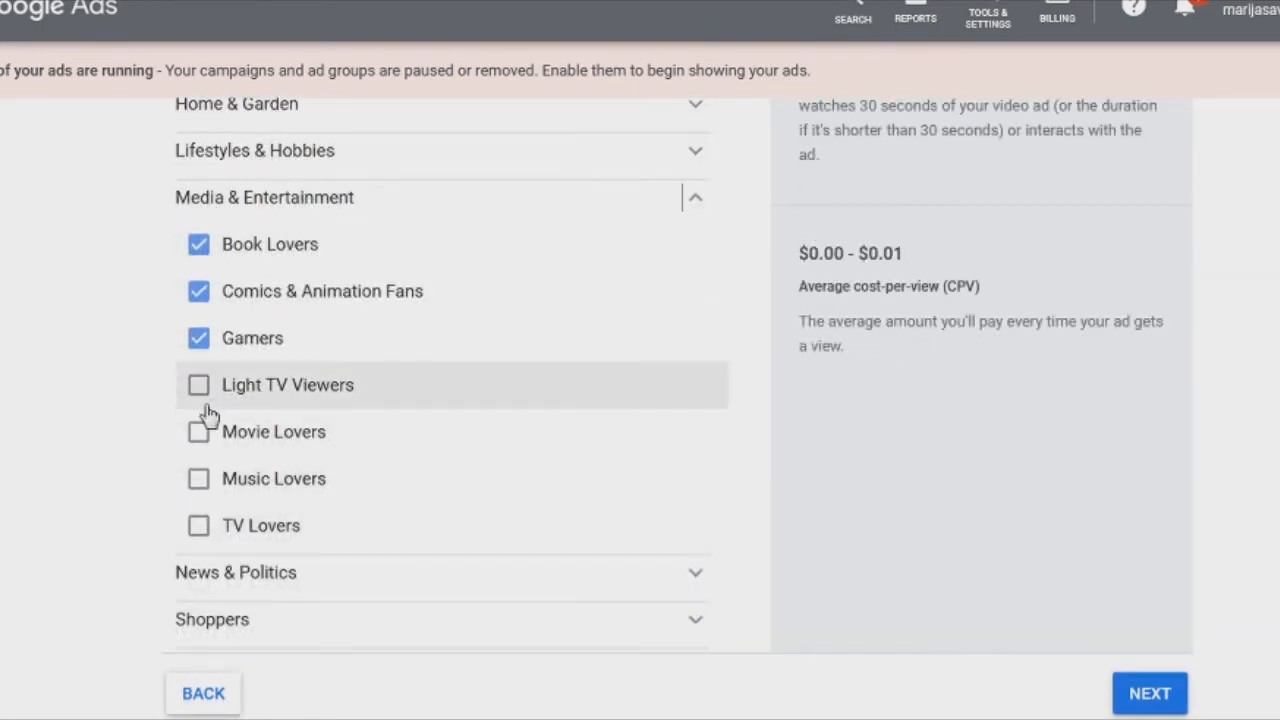
scroll(194, 465, down, 1)
scroll(203, 471, up, 2)
click(688, 266)
Skip the News & Politics interests and select several interests from the Shoppers category
click(696, 316)
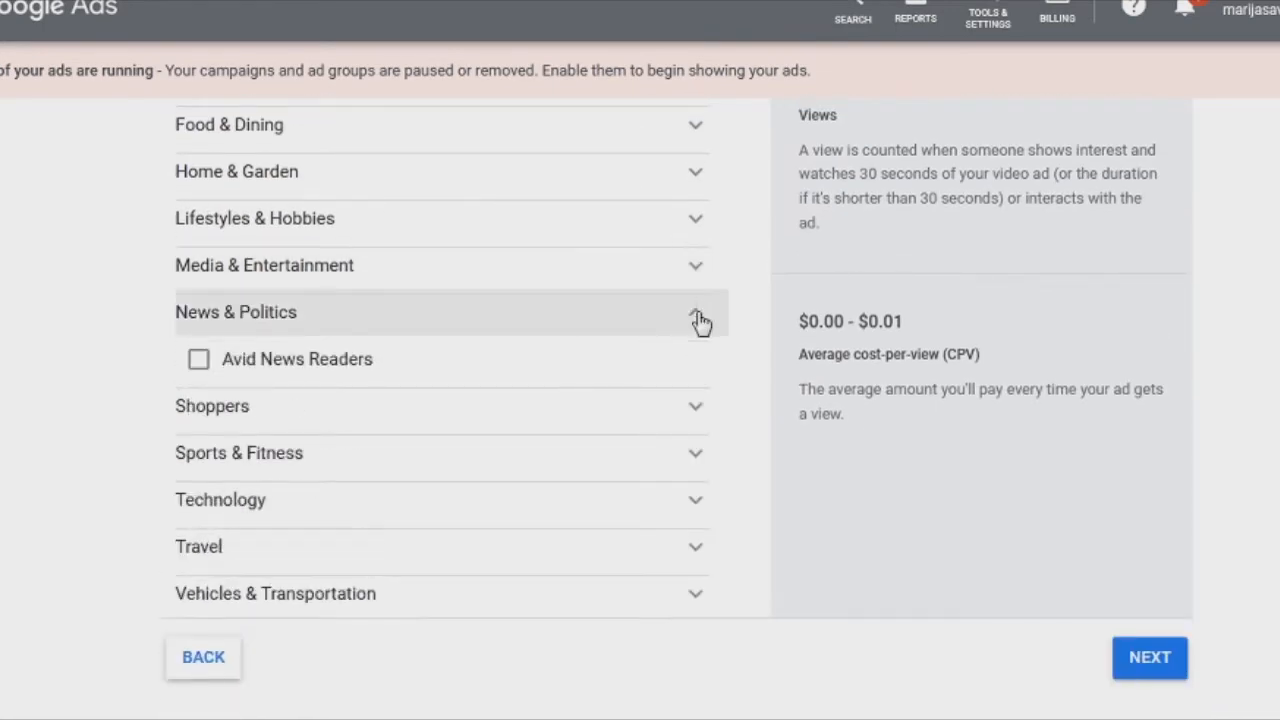
click(696, 318)
click(695, 359)
click(199, 452)
scroll(199, 450, down, 1)
click(199, 443)
click(199, 537)
click(696, 304)
Select the first interest in the Sports & Fitness category
click(692, 358)
click(692, 360)
click(692, 408)
click(199, 453)
click(695, 405)
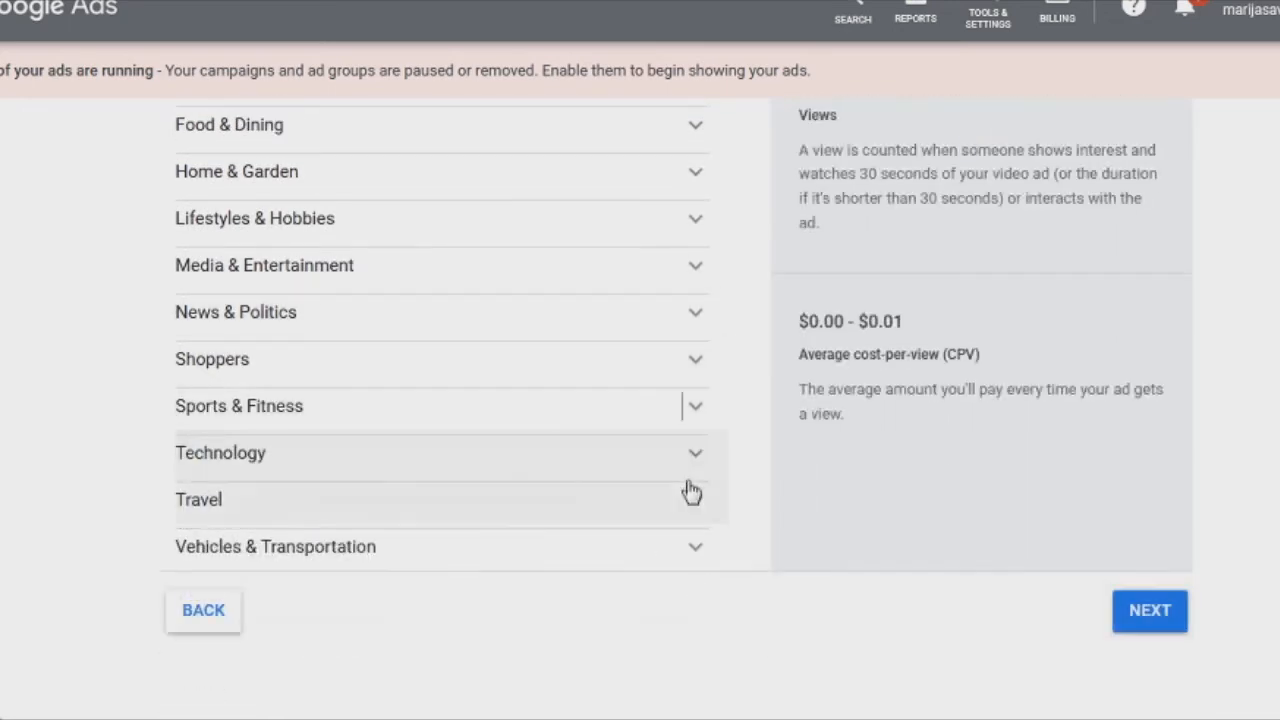
Select the first two interests in the Technology category and continue to the budget settings
click(692, 456)
click(198, 498)
click(198, 545)
click(695, 452)
click(695, 551)
click(695, 551)
scroll(1220, 457, up, 3)
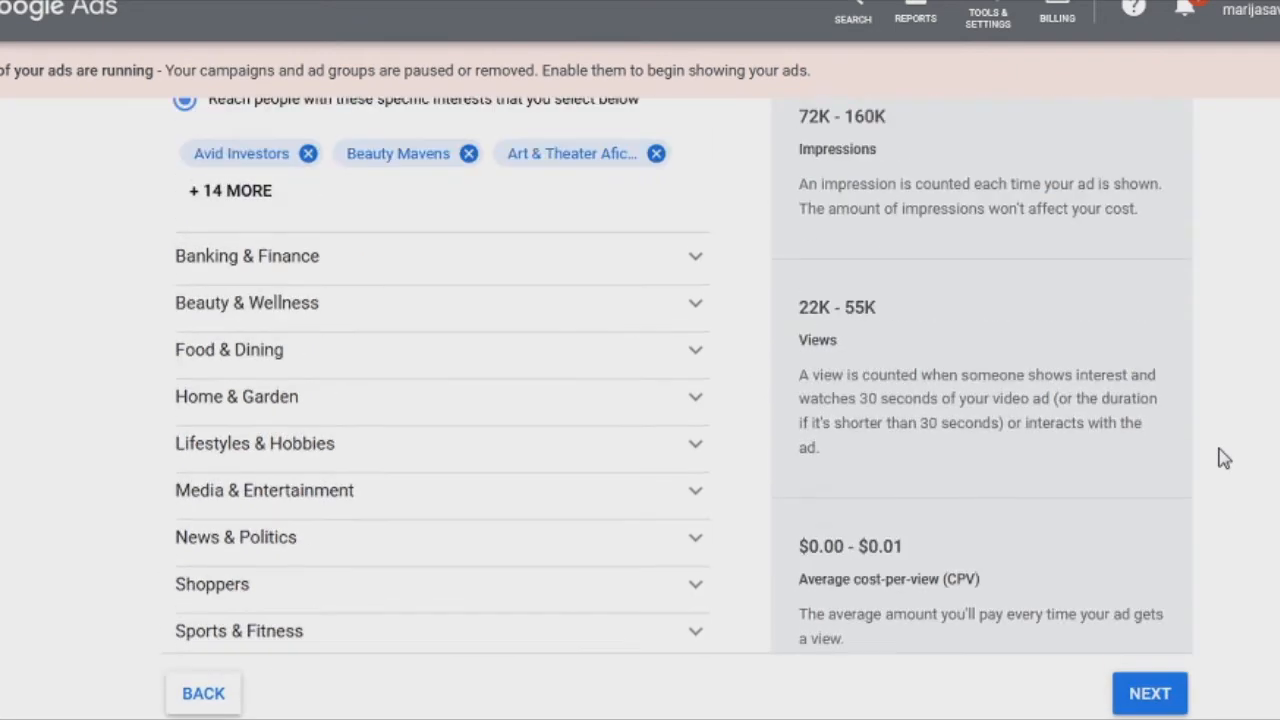
scroll(1177, 609, down, 3)
click(1150, 612)
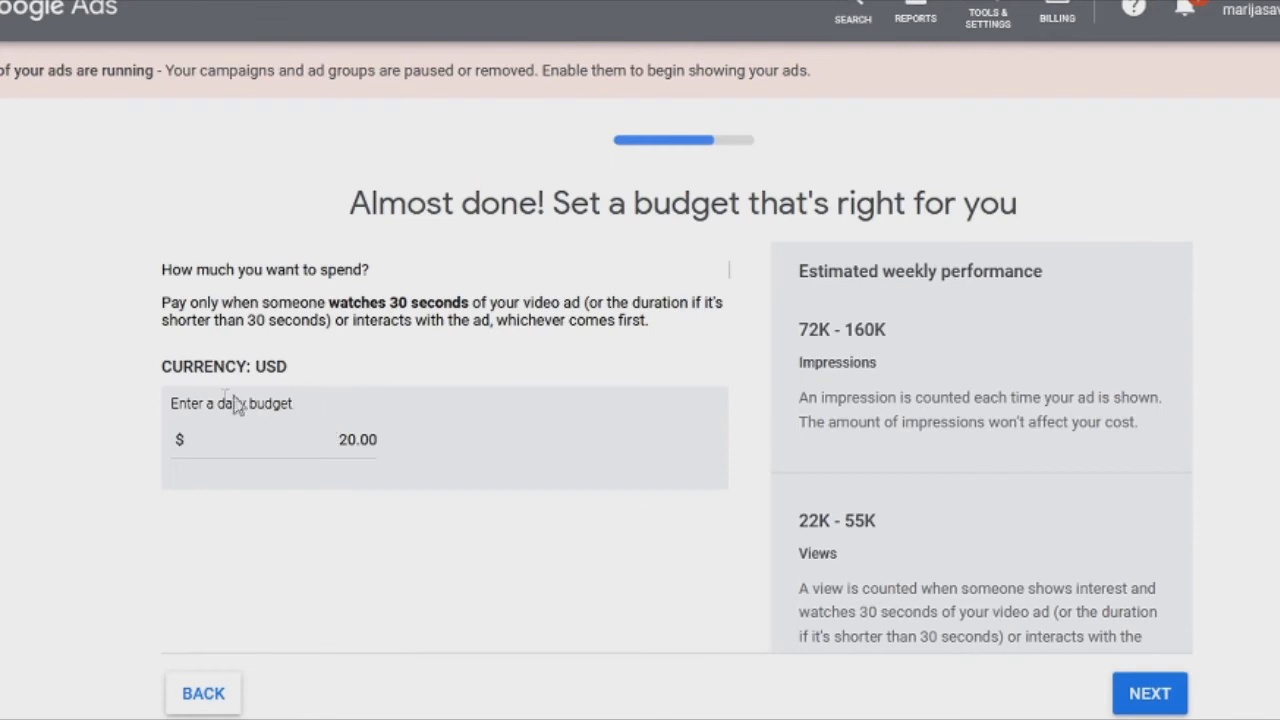
Set the daily budget to $1.00 and continue to the campaign review
click(354, 437)
key(BackSpace)
key(BackSpace)
text(1)
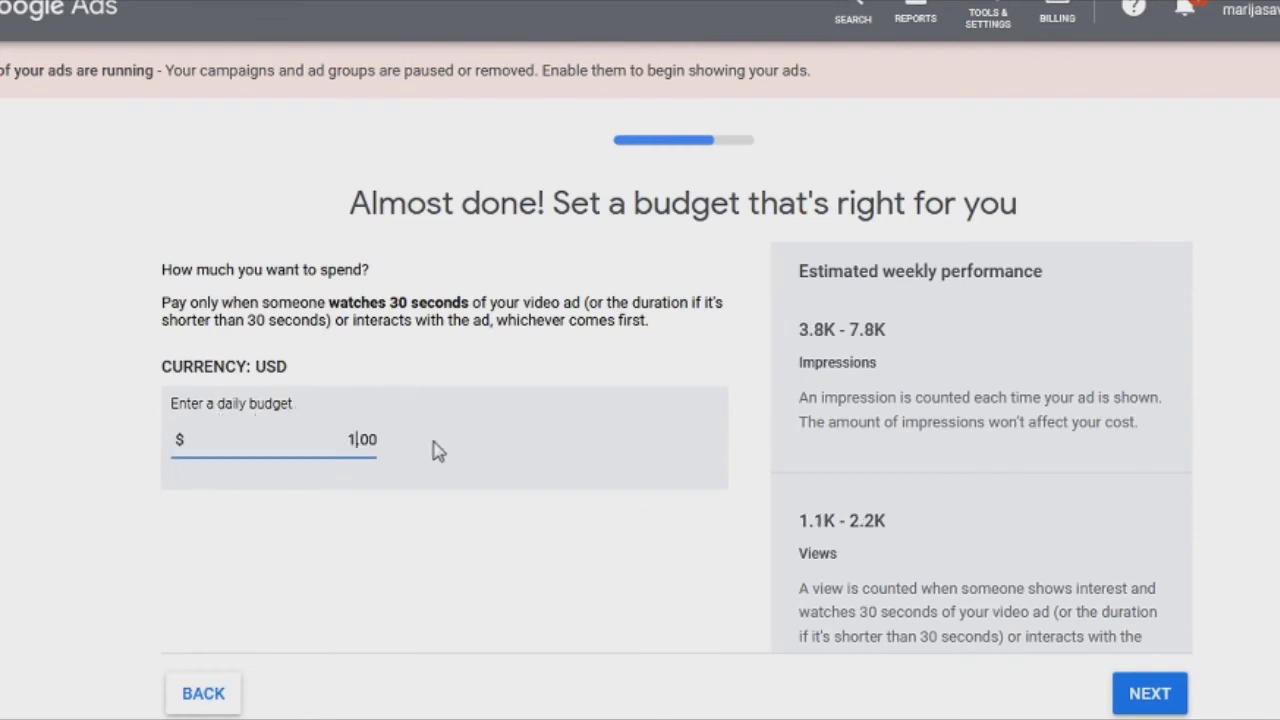
scroll(598, 448, down, 3)
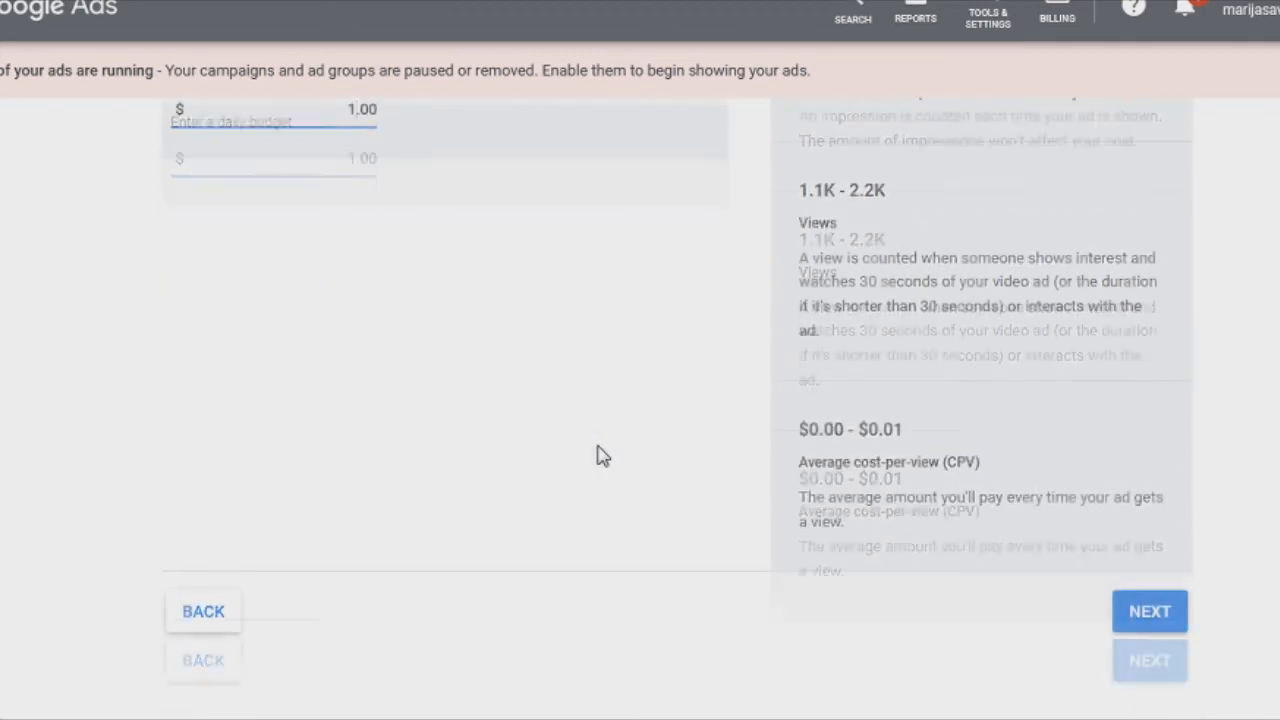
scroll(640, 465, up, 4)
click(1150, 692)
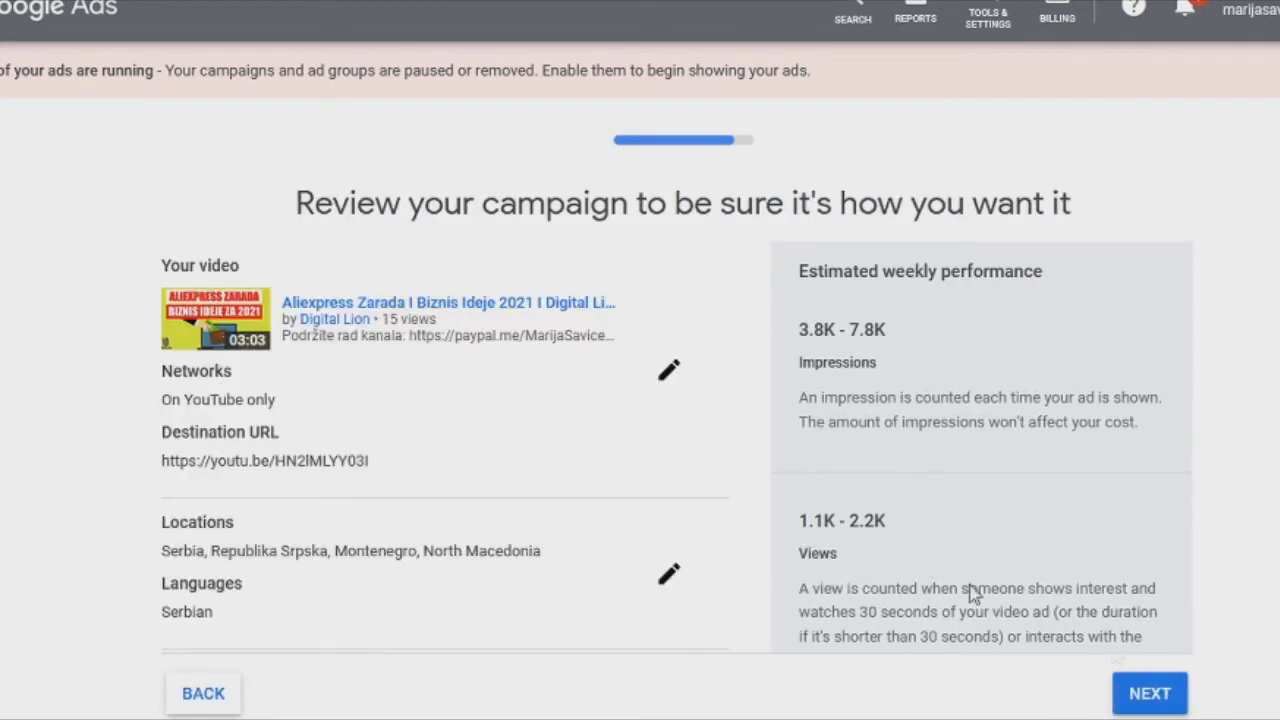
Review the campaign's video, locations, demographics, interests and daily budget, and proceed with the campaign
scroll(280, 510, down, 3)
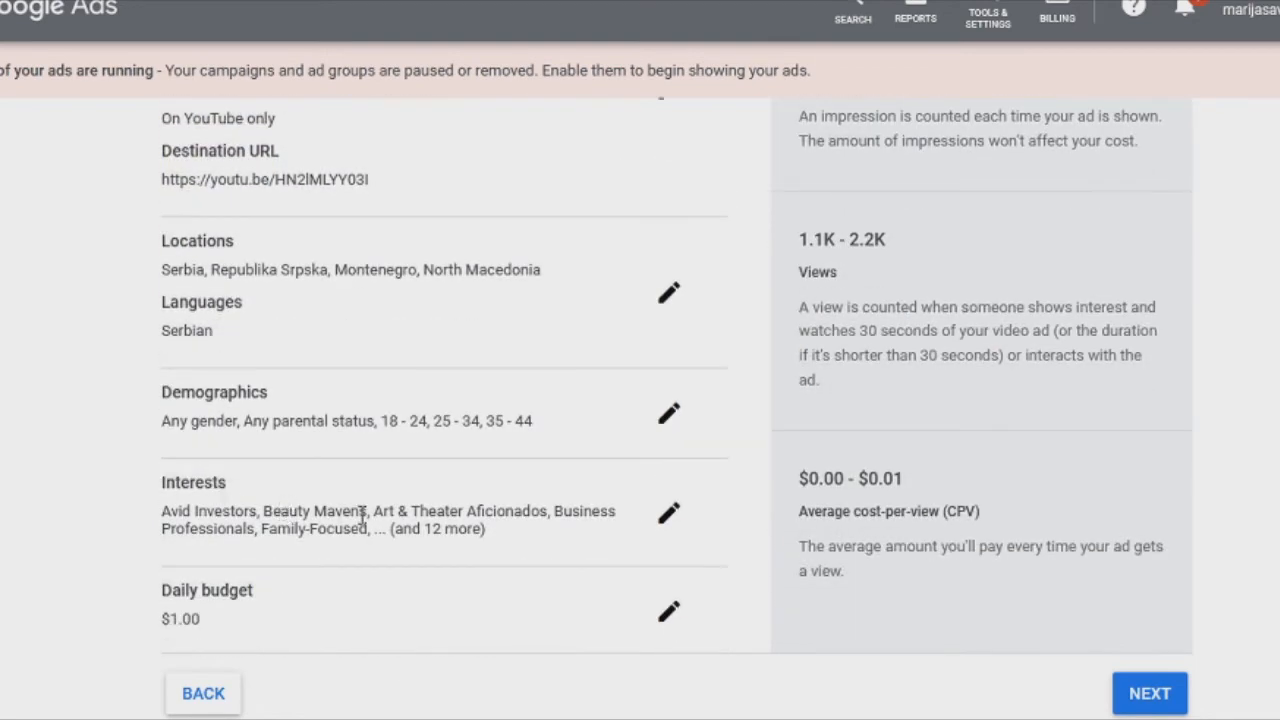
scroll(362, 515, down, 1)
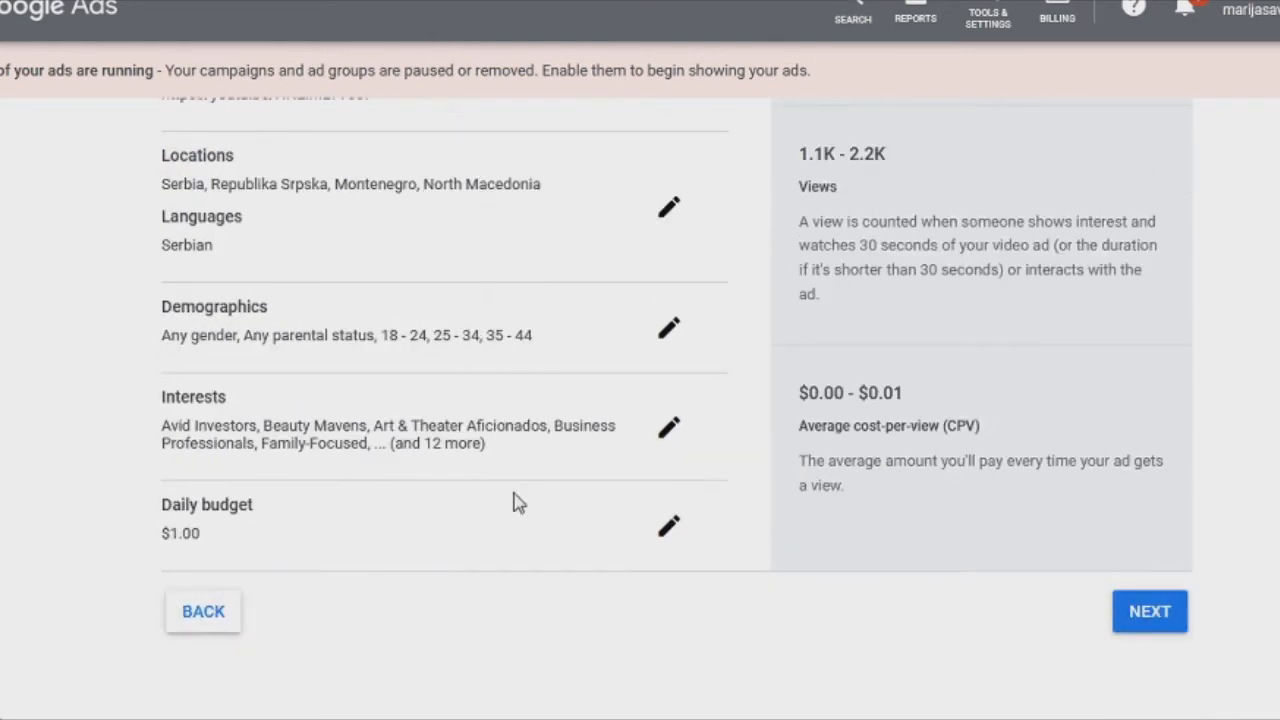
scroll(515, 500, up, 5)
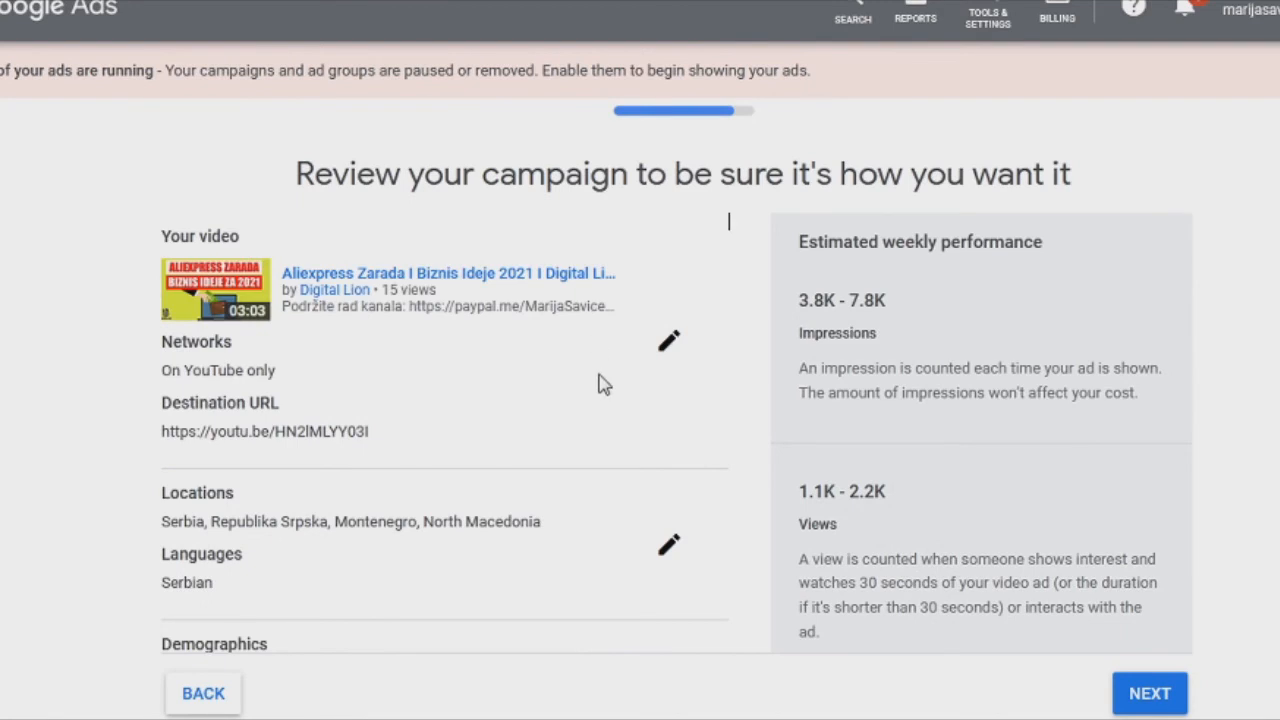
scroll(603, 385, down, 1)
scroll(603, 385, down, 2)
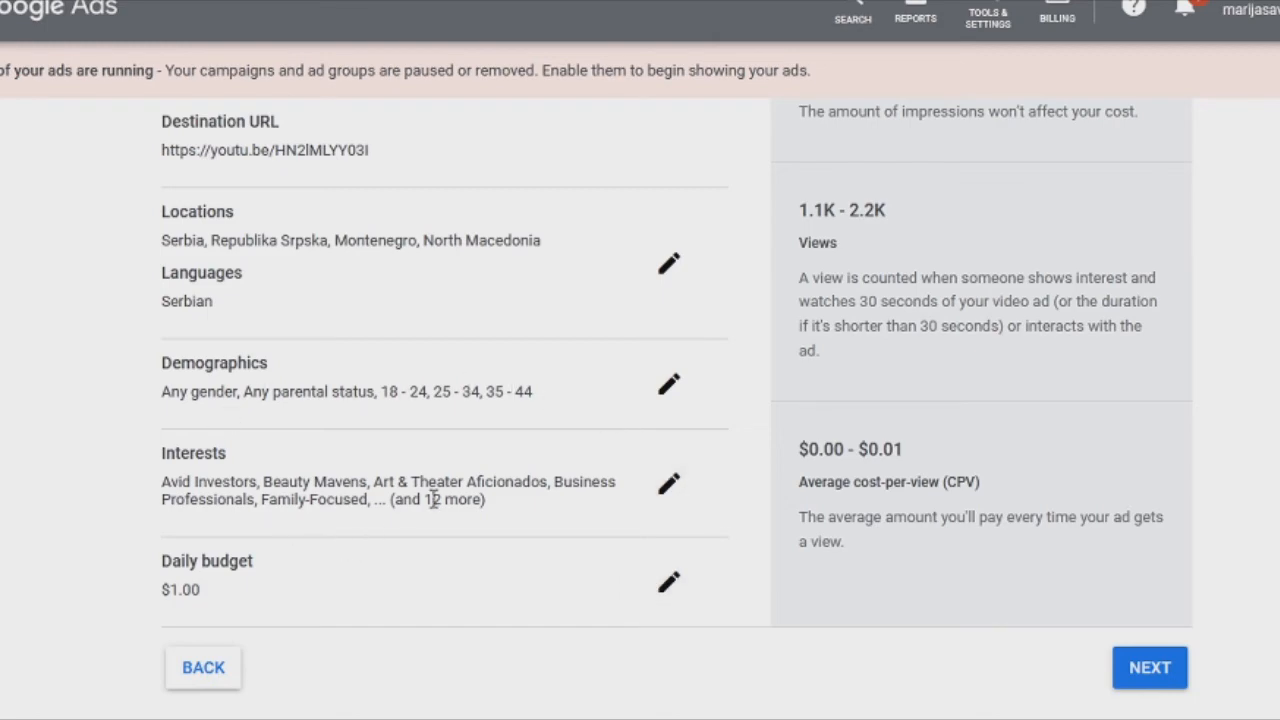
scroll(538, 488, up, 3)
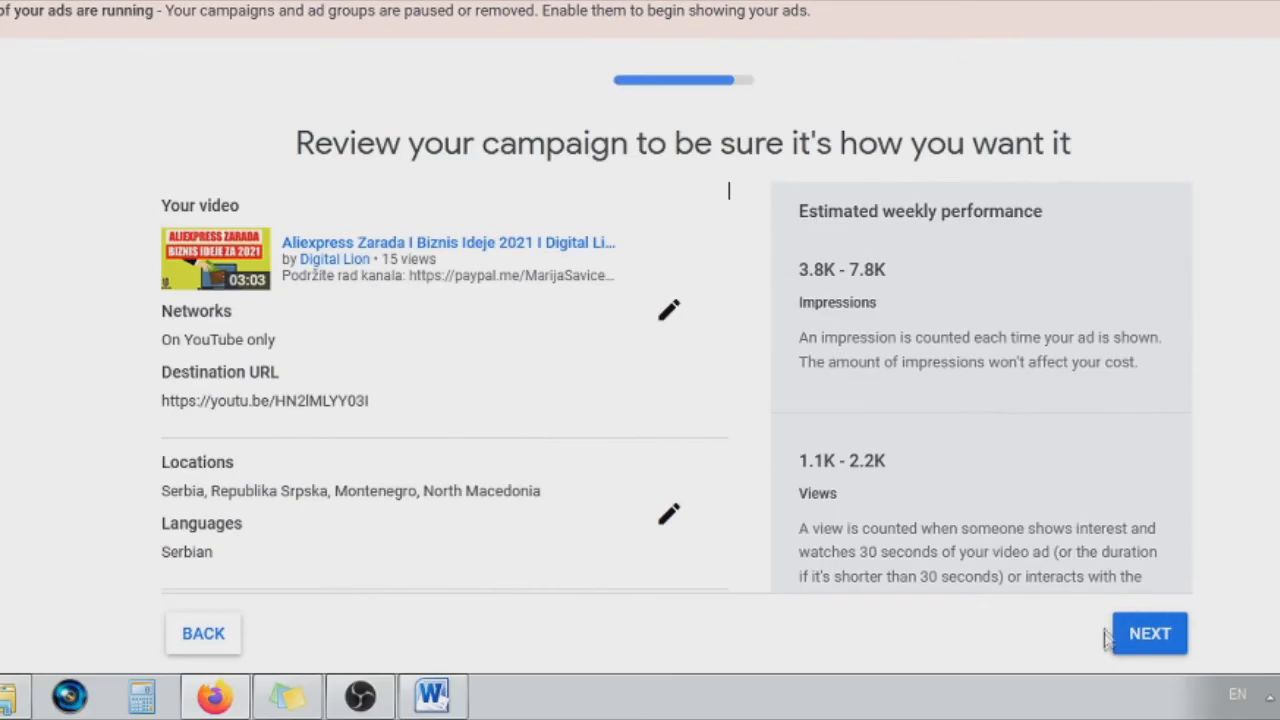
click(1142, 638)
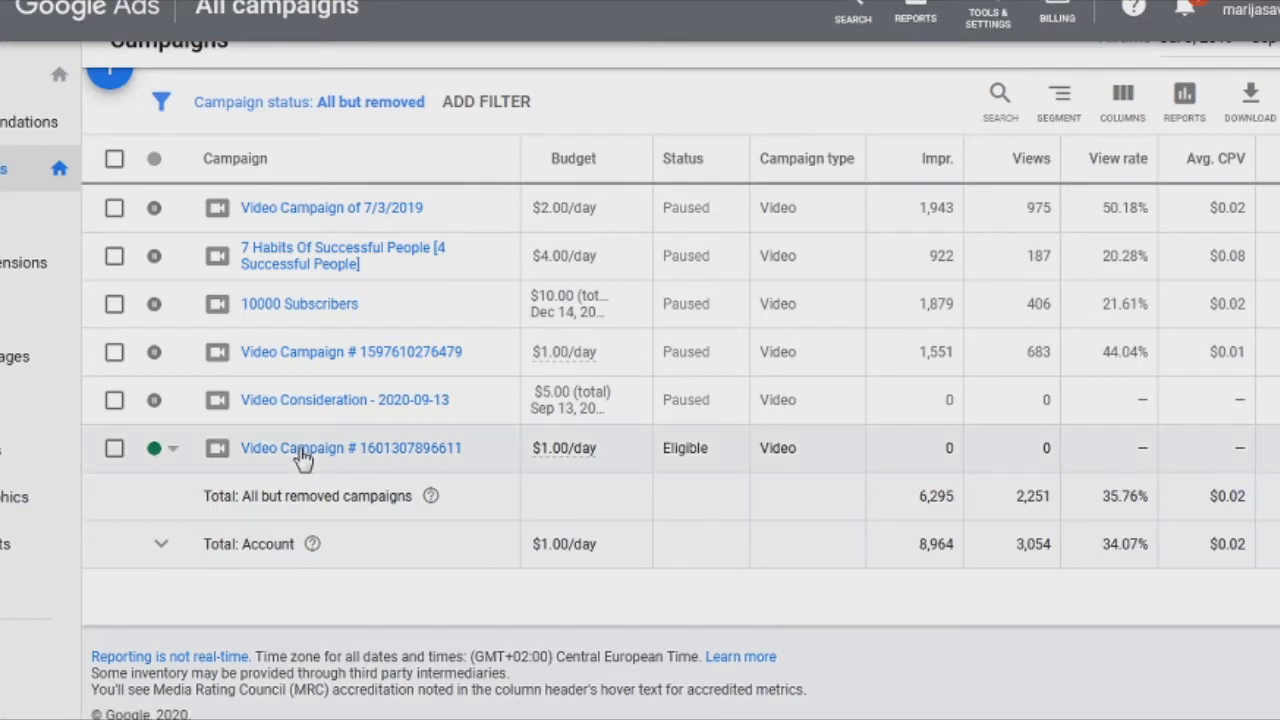
Open the newly created eligible video campaign from the campaign list
click(303, 450)
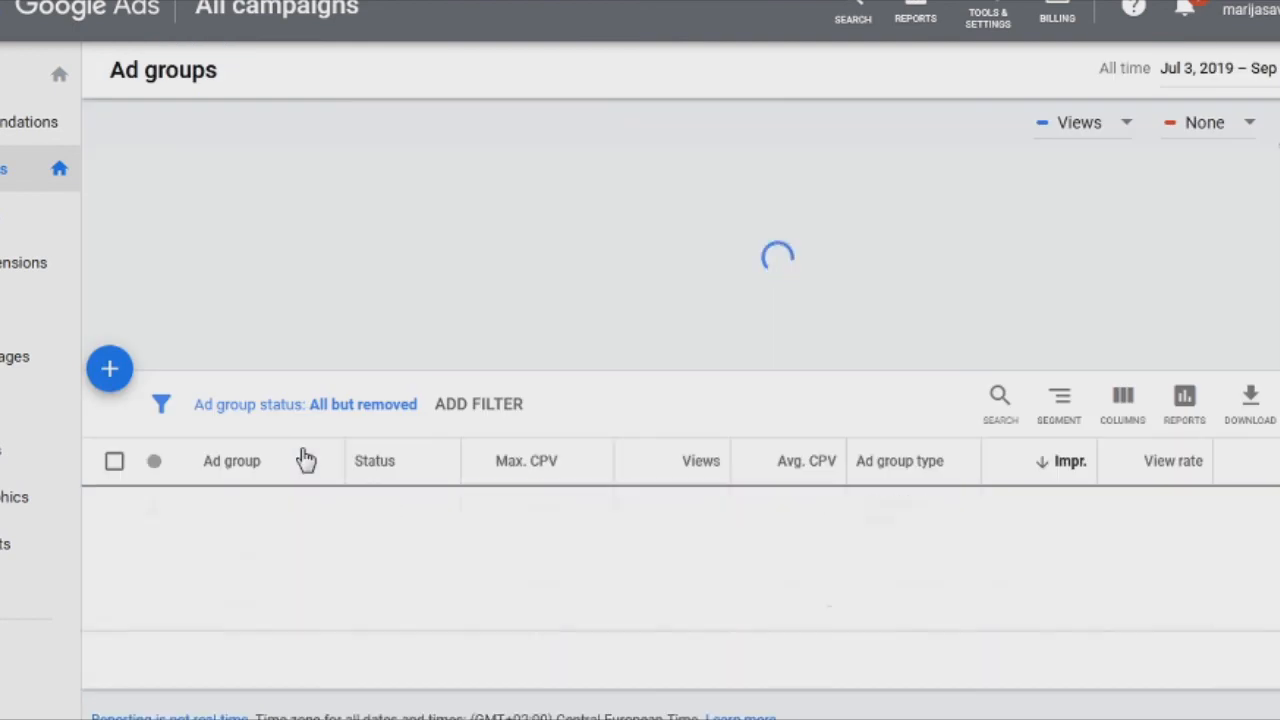